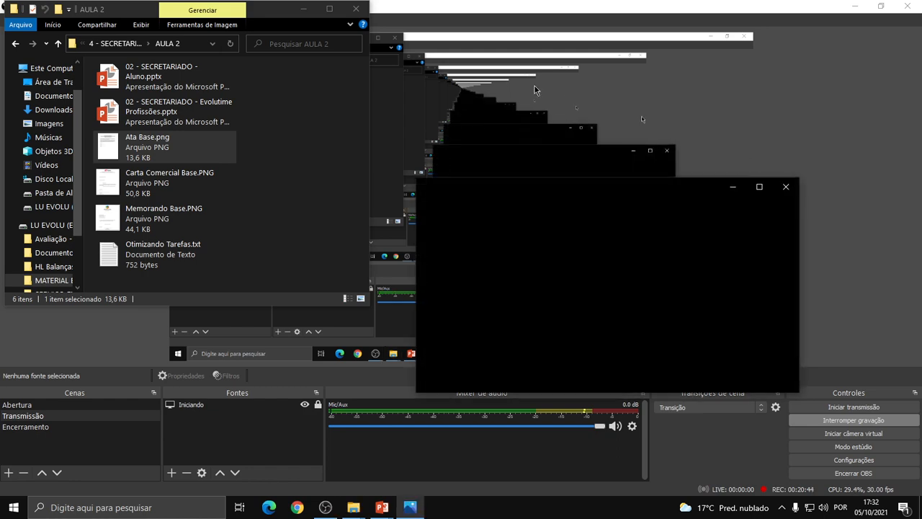
# Step: Minimize the AULA 2 folder window, maximize the Ata Base.png image and read the minutes template's heading, paragraphs and signature lines
pyautogui.click(303, 9)
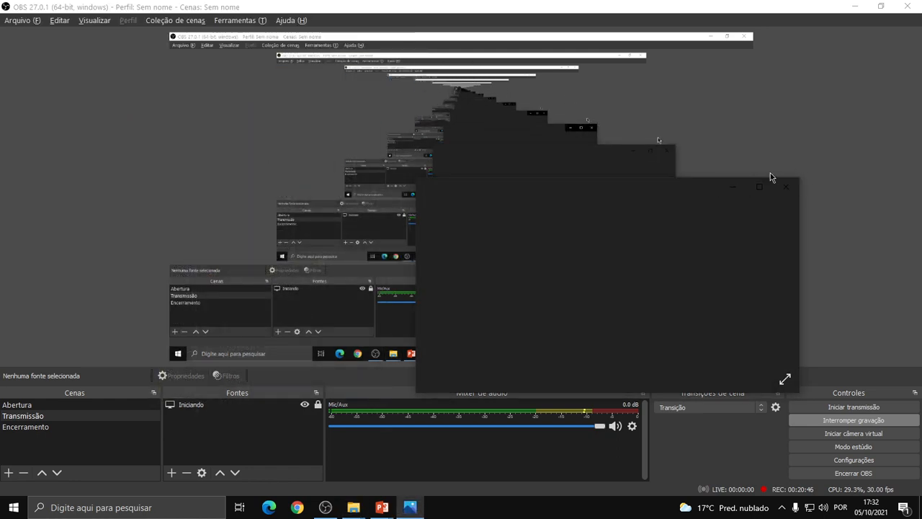
pyautogui.click(759, 188)
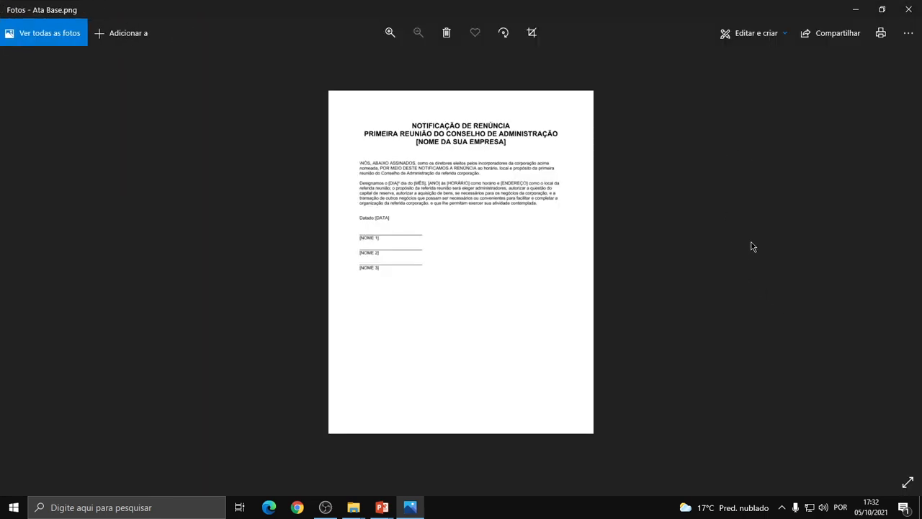
pyautogui.scroll(3, 492, 209)
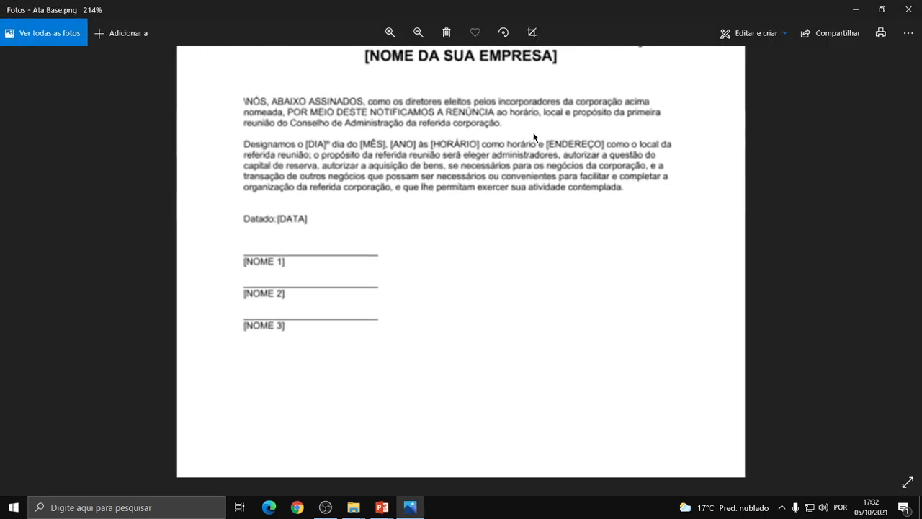
pyautogui.moveTo(532, 134); pyautogui.dragTo(534, 193)
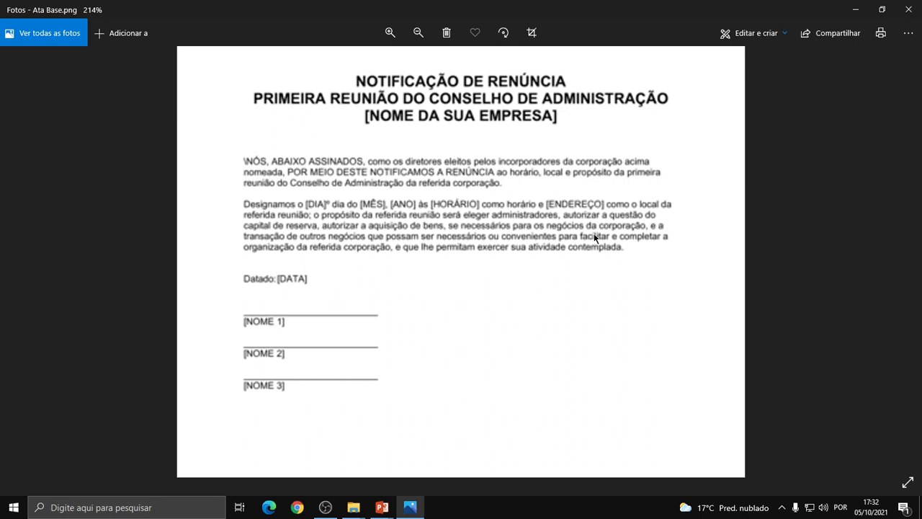
pyautogui.scroll(1, 564, 244)
pyautogui.scroll(-2, 565, 247)
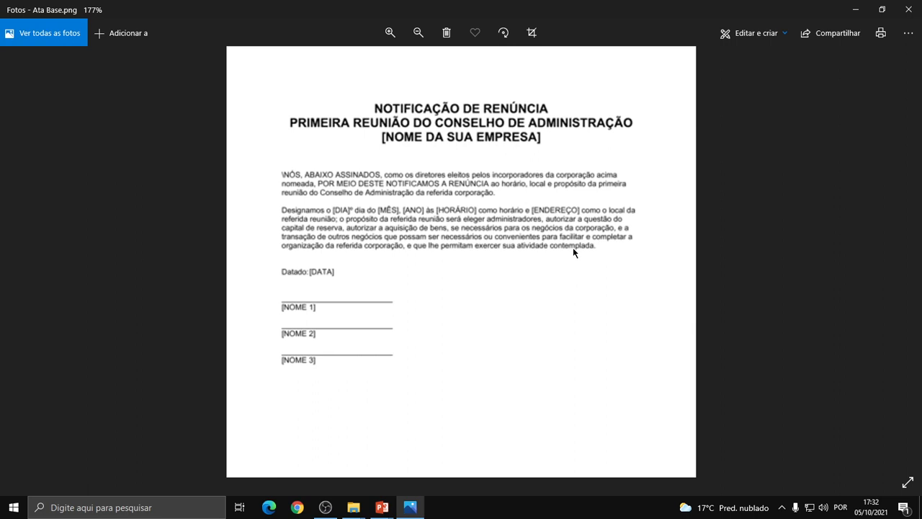
pyautogui.scroll(2, 573, 247)
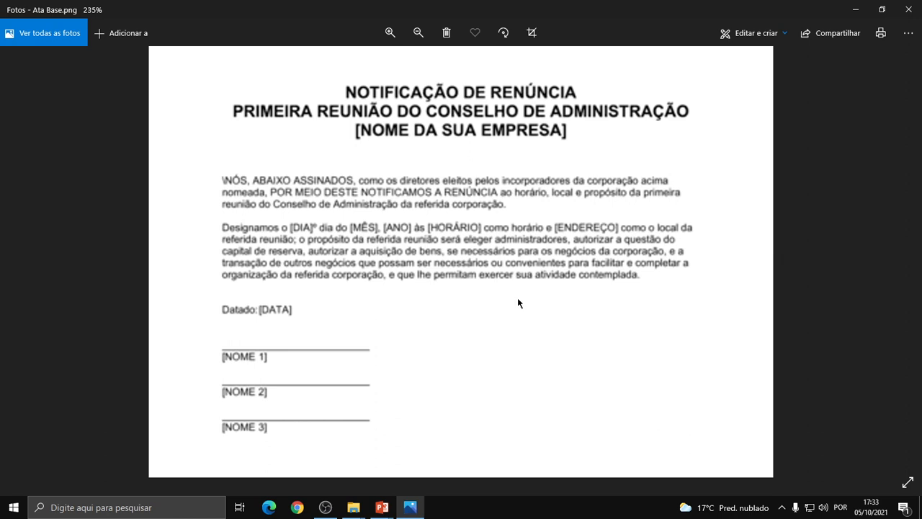
# Step: Switch to Word and create a blank document
pyautogui.press('super')
pyautogui.write('wo')
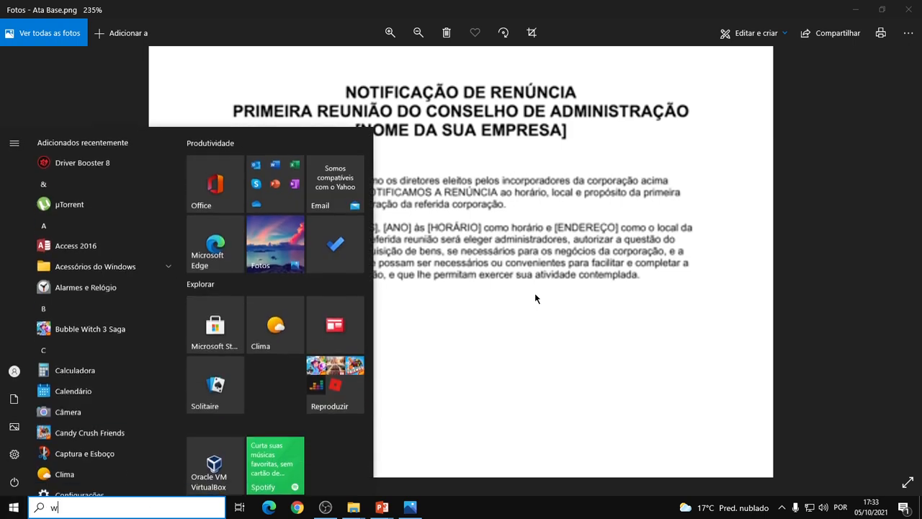
pyautogui.write('rd')
pyautogui.press('Return')
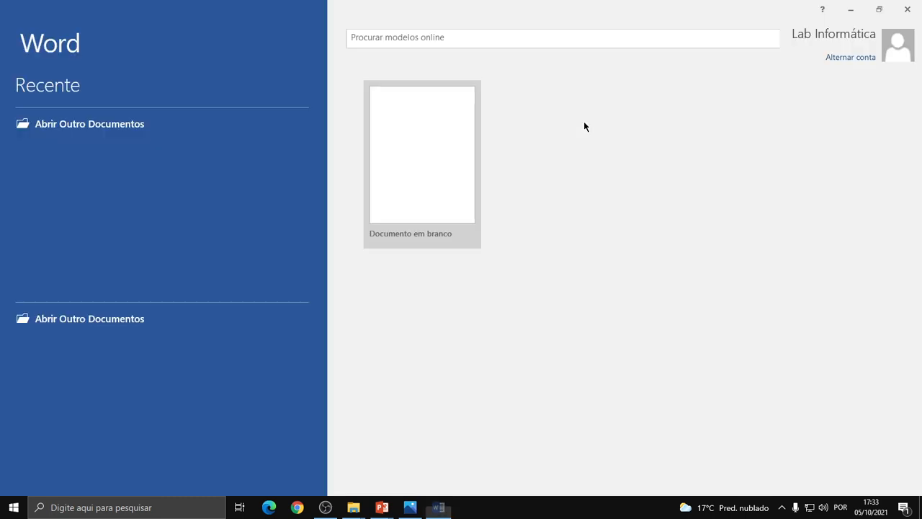
pyautogui.click(580, 229)
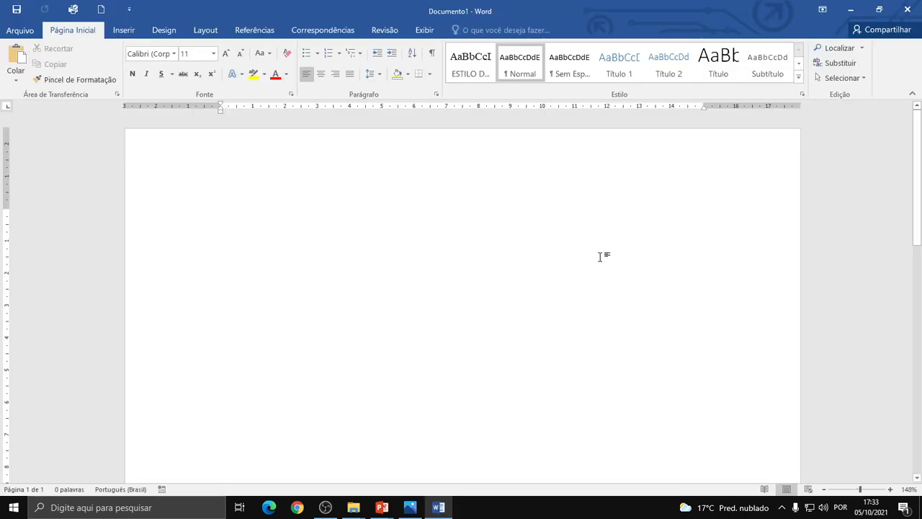
# Step: Arrange the blank Word document and the Ata Base.png image side by side, with the template text fully readable
pyautogui.press('super+Left')
pyautogui.click(601, 261)
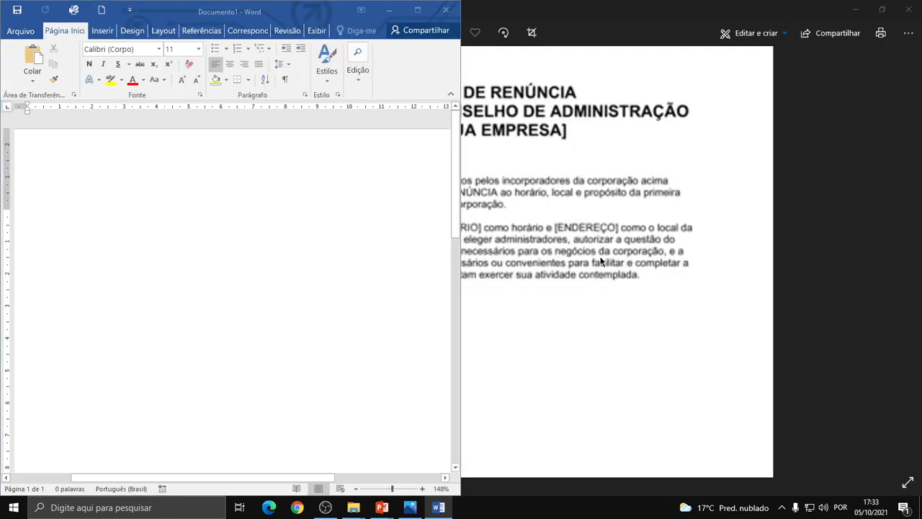
pyautogui.hotkey('alt', 'Tab')
pyautogui.press('super+Up')
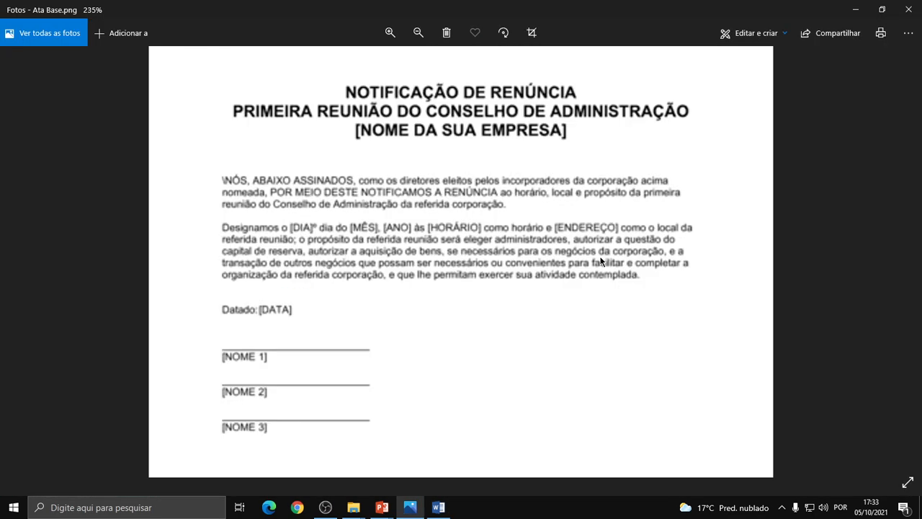
pyautogui.press('super+Down')
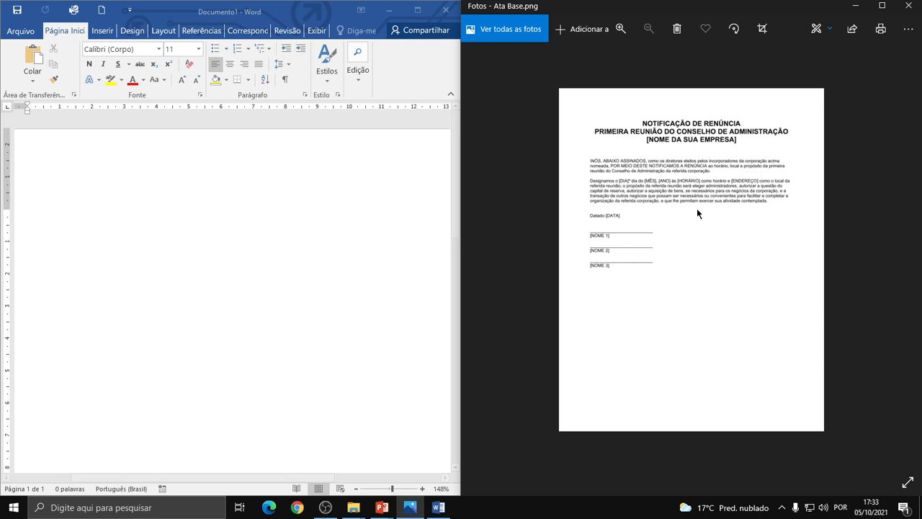
pyautogui.scroll(4, 696, 208)
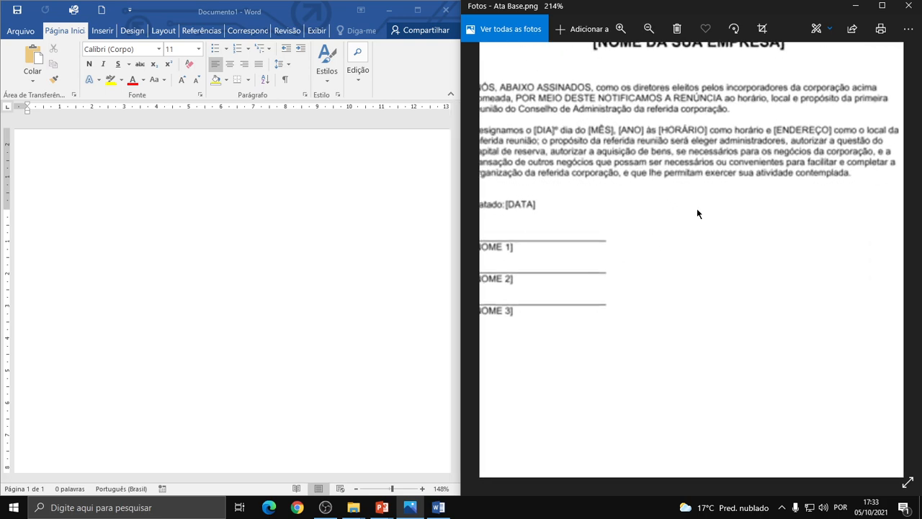
pyautogui.scroll(1, 736, 194)
pyautogui.moveTo(735, 195); pyautogui.dragTo(754, 310)
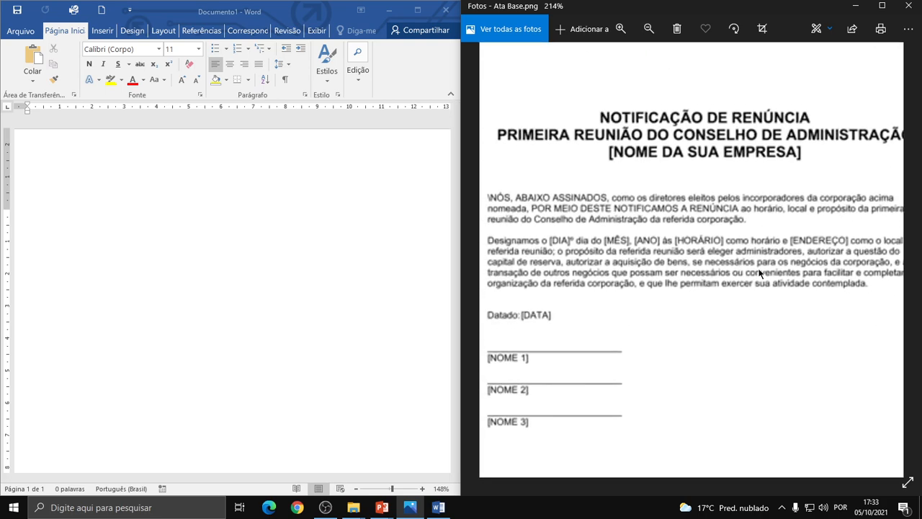
pyautogui.scroll(-1, 759, 274)
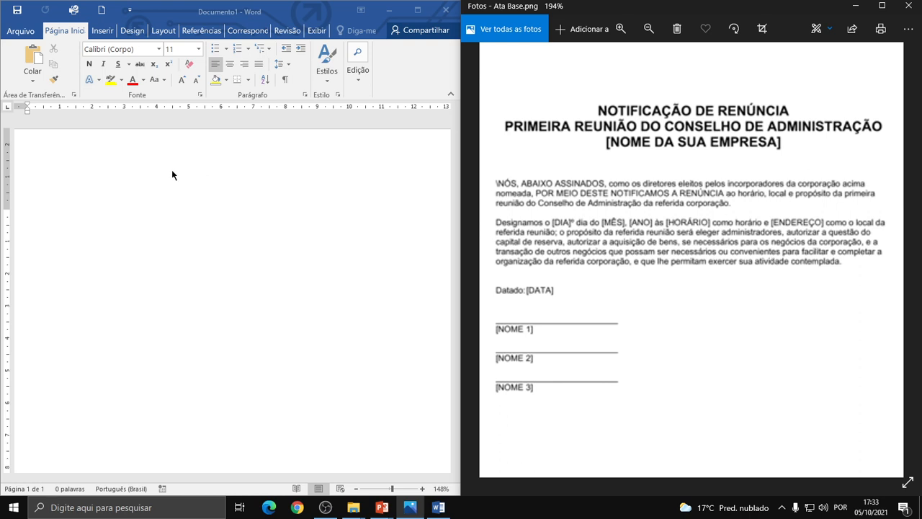
# Step: Enter "NOTIFICAÇÃO DE RENÚNCIA" as the first heading line of the blank document
pyautogui.click(160, 211)
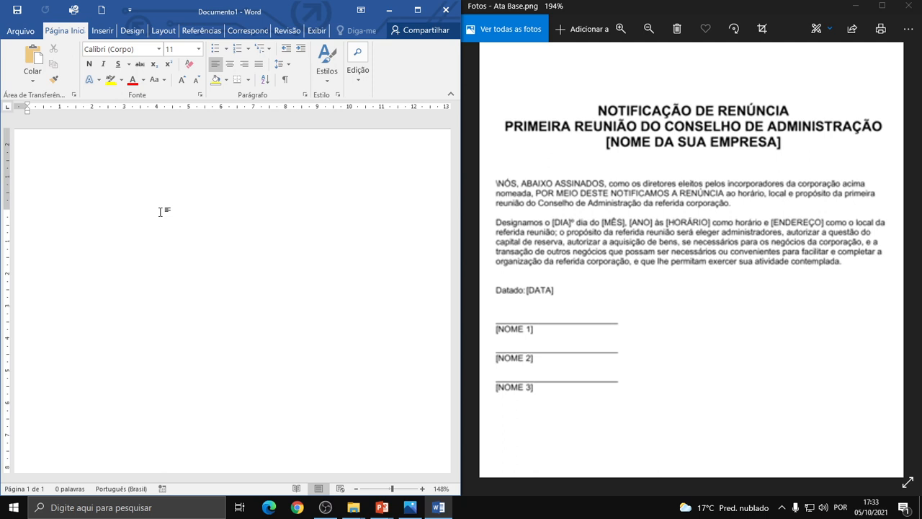
pyautogui.write('N')
pyautogui.press('BackSpace')
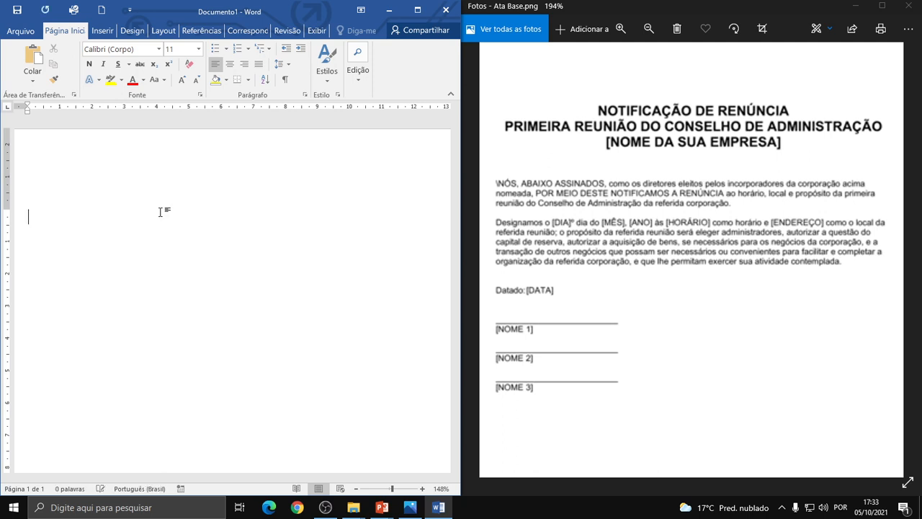
pyautogui.write('NOTIFICAÇÃO DE RE')
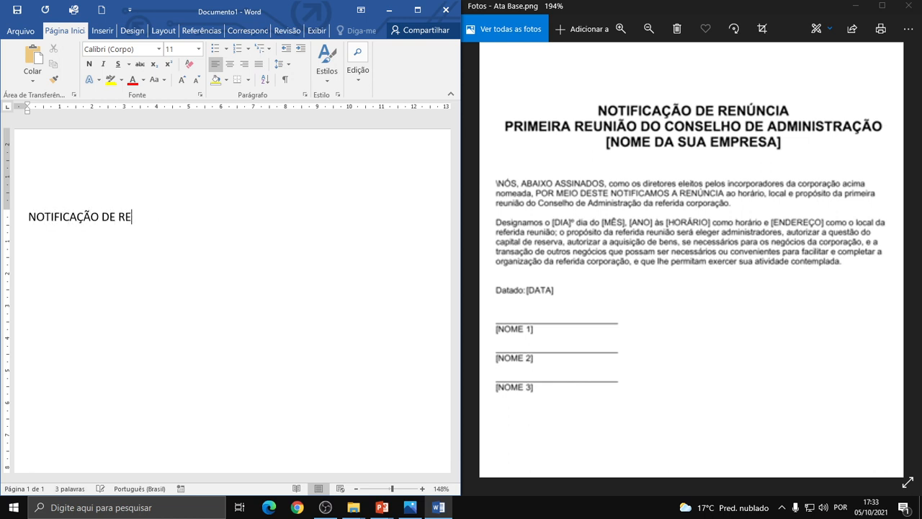
pyautogui.write('NÚNCIA')
pyautogui.press('Return')
# Step: Enter "PRIMEIRA REUNIÃO DO CONSELHO DE ADMINISTRAÇÃO" as the second heading line
pyautogui.write('p')
pyautogui.press('BackSpace')
pyautogui.write('PRIMIR')
pyautogui.press('BackSpace')
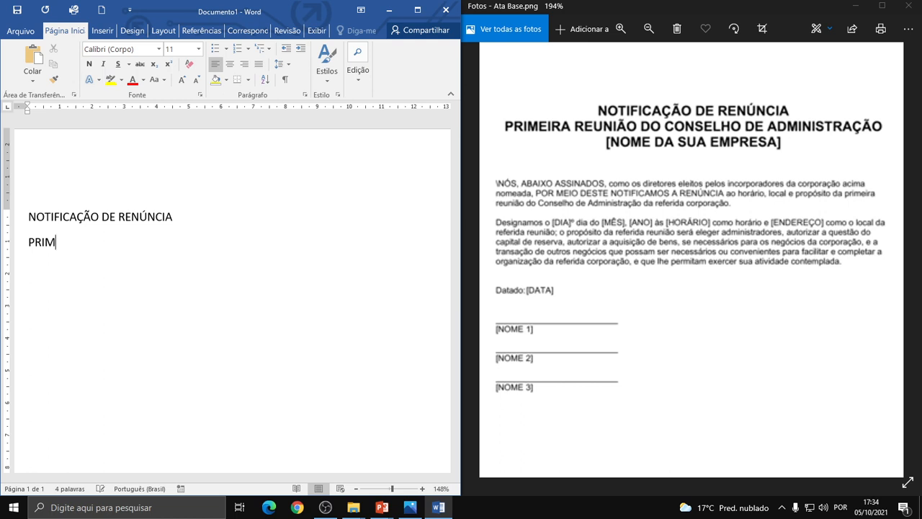
pyautogui.write('EIRA REUNIÃO DO CON')
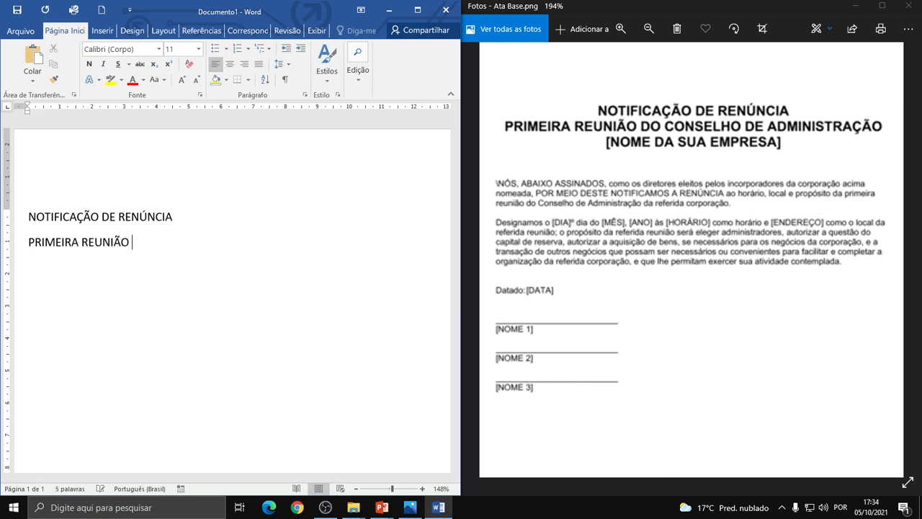
pyautogui.write('SELHO DE AMINIS')
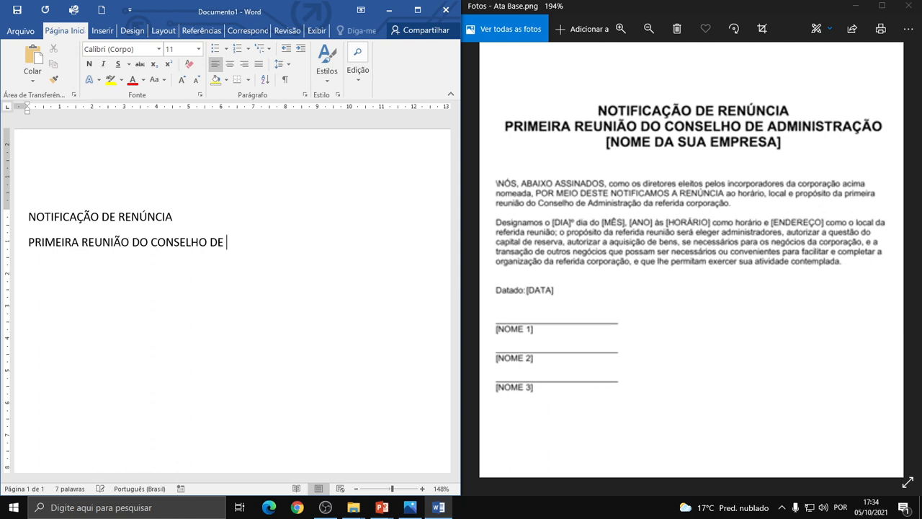
pyautogui.press('BackSpace')
pyautogui.press('BackSpace')
pyautogui.press('BackSpace')
pyautogui.press('BackSpace')
pyautogui.press('BackSpace')
pyautogui.write('DMIN')
pyautogui.press('BackSpace')
pyautogui.press('BackSpace')
pyautogui.write('INISTRAÇÃO')
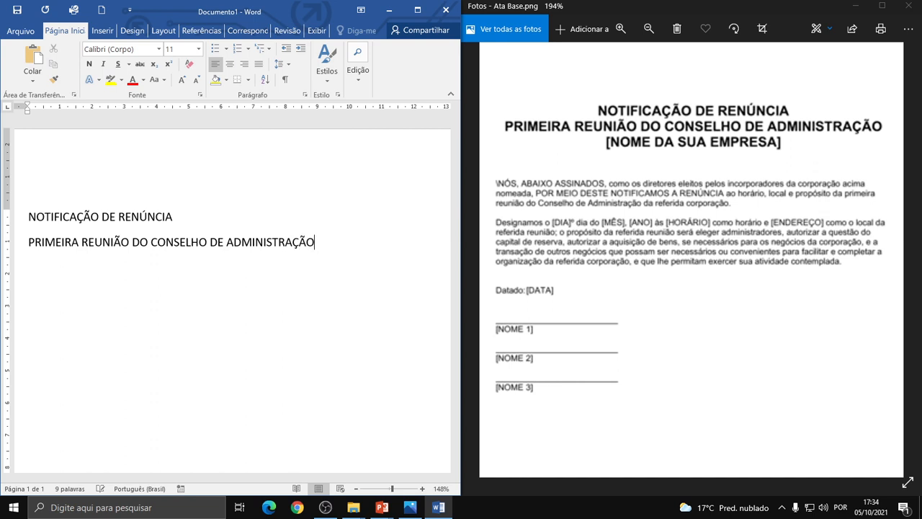
# Step: Enter "HL BALANÇAS LTDA" as the company name on the third heading line
pyautogui.press('Return')
pyautogui.write('HL BAN')
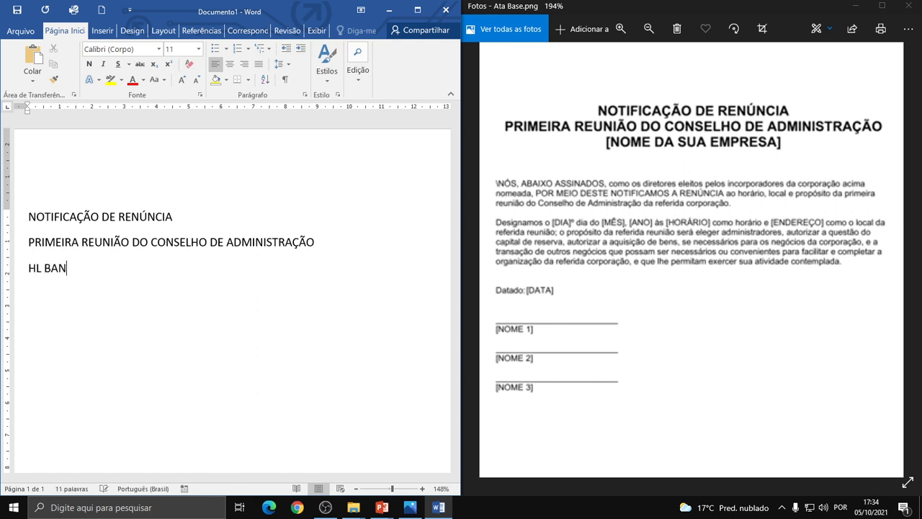
pyautogui.press('BackSpace')
pyautogui.write('LANC')
pyautogui.press('BackSpace')
pyautogui.write('ÇAS LTDA')
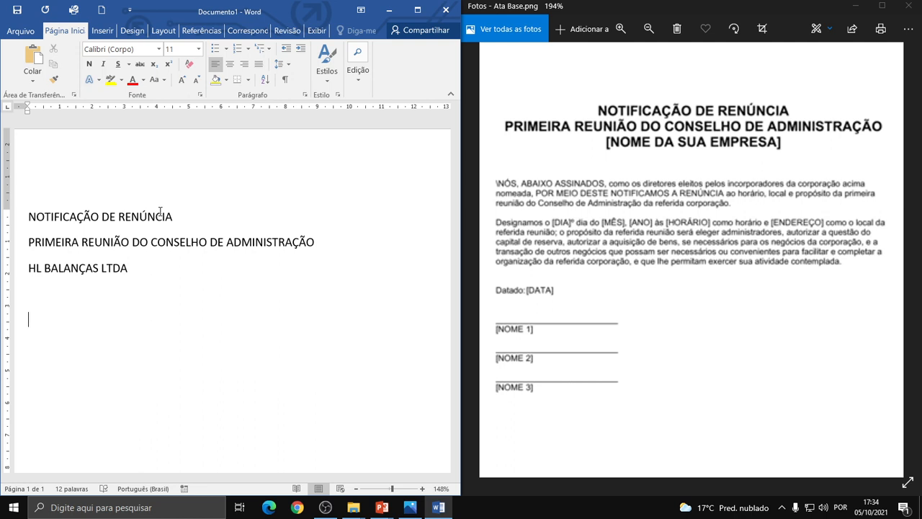
# Step: Start the first body paragraph, one blank line below the heading, with "Nós, ABAIXO ASSINADOS"
pyautogui.write('Nós, ABAUXO')
pyautogui.press('BackSpace')
pyautogui.press('BackSpace')
pyautogui.write('I')
pyautogui.hotkey('ctrl', 'z')
pyautogui.hotkey('ctrl', 'y')
pyautogui.press('BackSpace')
pyautogui.press('BackSpace')
pyautogui.write('IXO ASSINADOS')
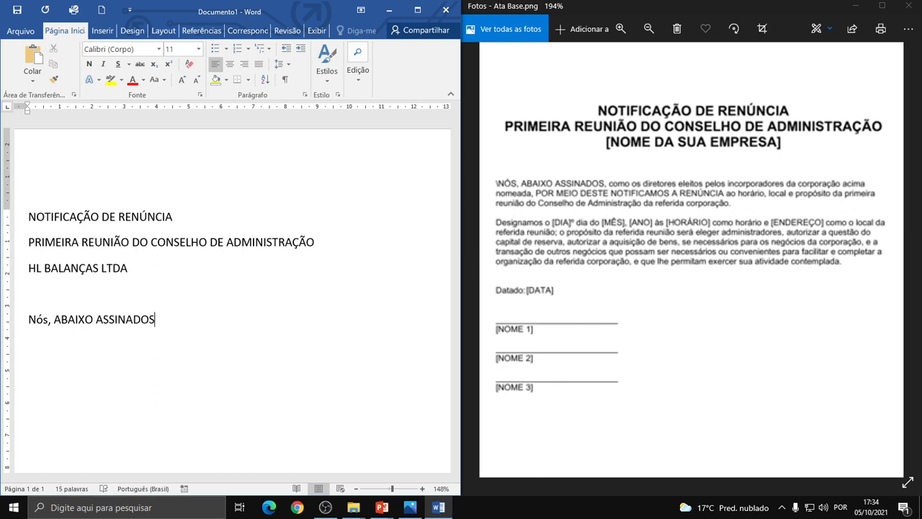
# Step: Continue the opening paragraph with ", como os diretores eleitos pelos incorporadores da corporação acima"
pyautogui.write(', como os direi')
pyautogui.press('BackSpace')
pyautogui.write('tores')
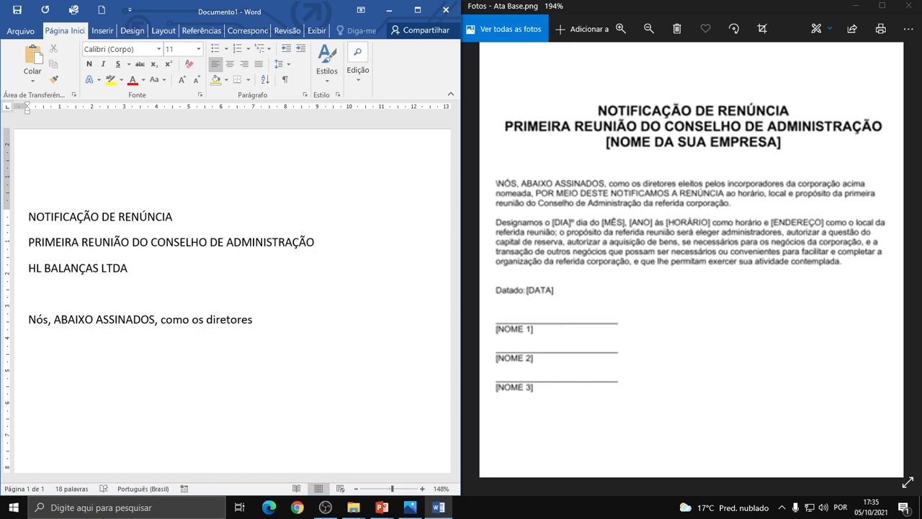
pyautogui.write(' eleitos pelos inci')
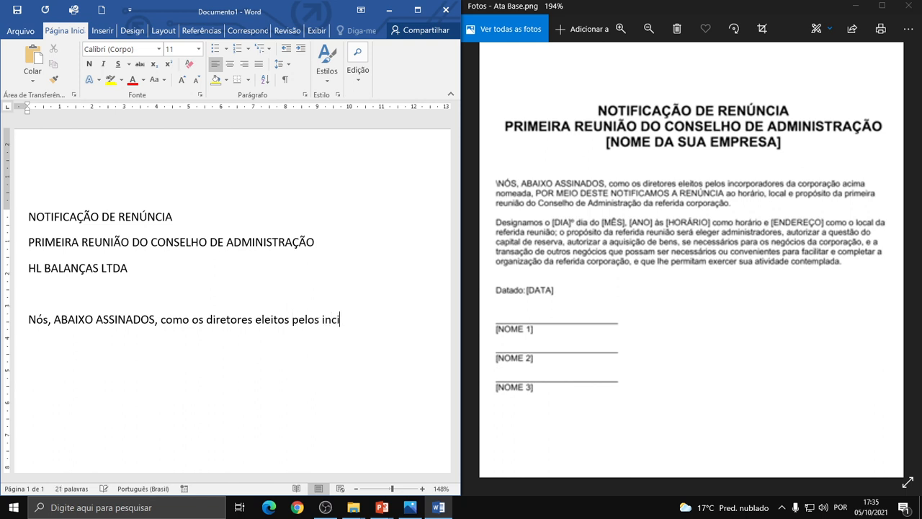
pyautogui.press('BackSpace')
pyautogui.write('oporporados')
pyautogui.press('BackSpace')
pyautogui.press('BackSpace')
pyautogui.press('BackSpace')
pyautogui.press('BackSpace')
pyautogui.press('BackSpace')
pyautogui.press('BackSpace')
pyautogui.press('BackSpace')
pyautogui.write('adores')
pyautogui.write('da corpo')
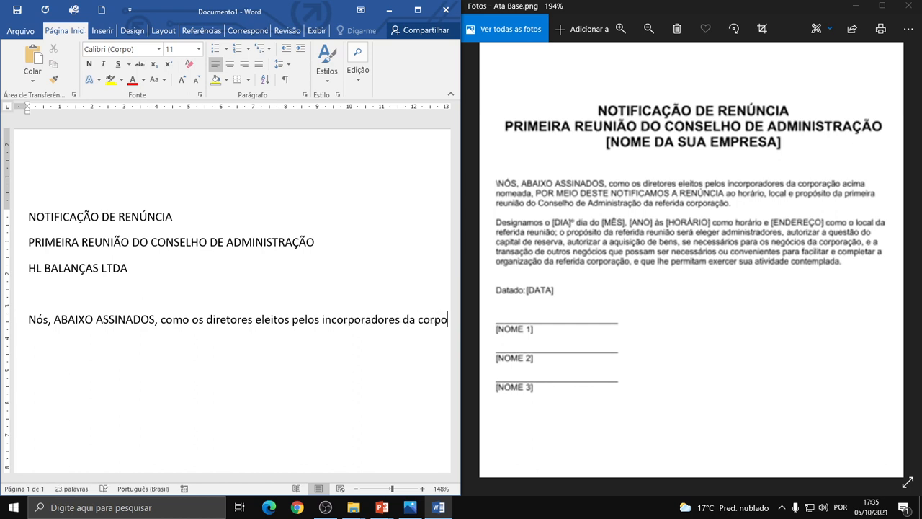
pyautogui.write('ração')
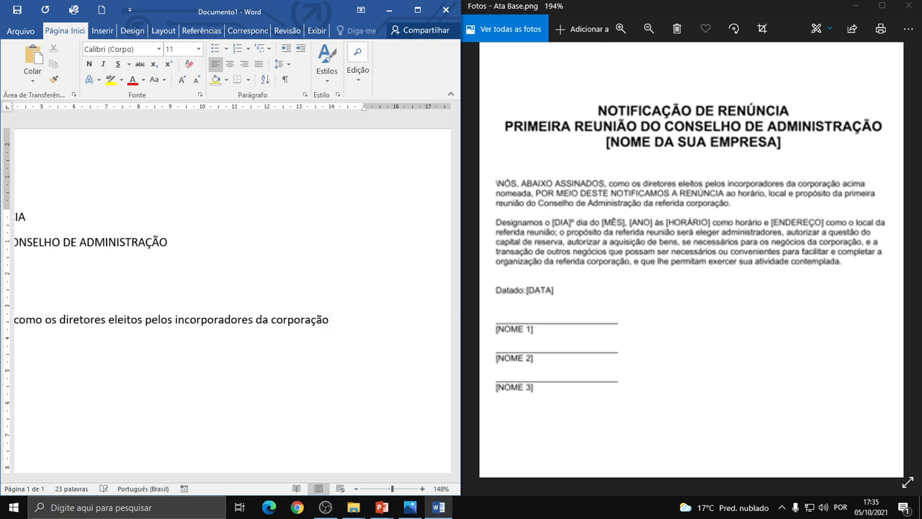
pyautogui.write(' acima')
pyautogui.press('Return')
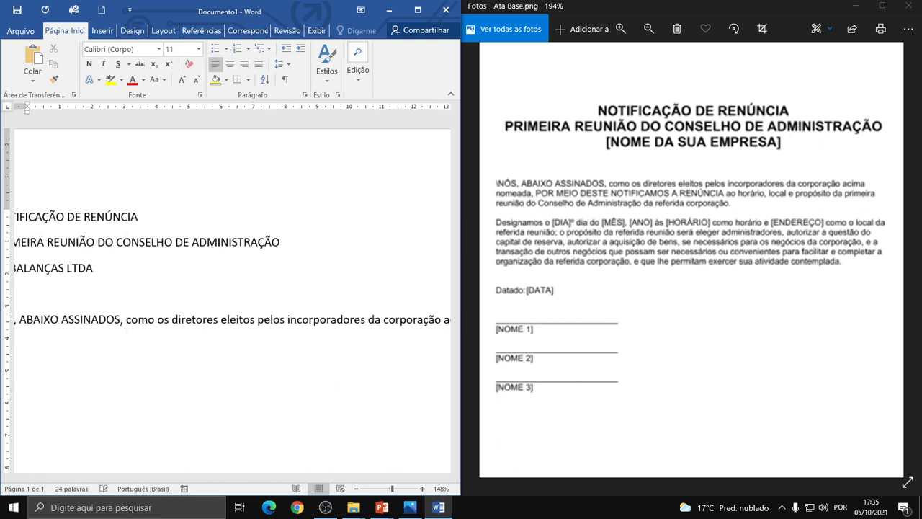
# Step: Continue the opening paragraph with "nomeada, POR MEIO DESTE NOTIFICAMOS A RENÚNCIA"
pyautogui.write('nomead')
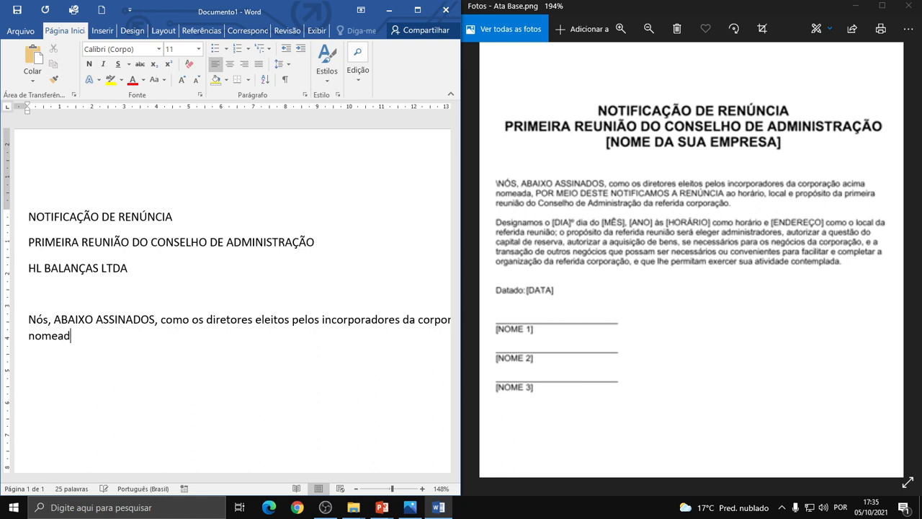
pyautogui.write('a, POR MEIO DESRTE')
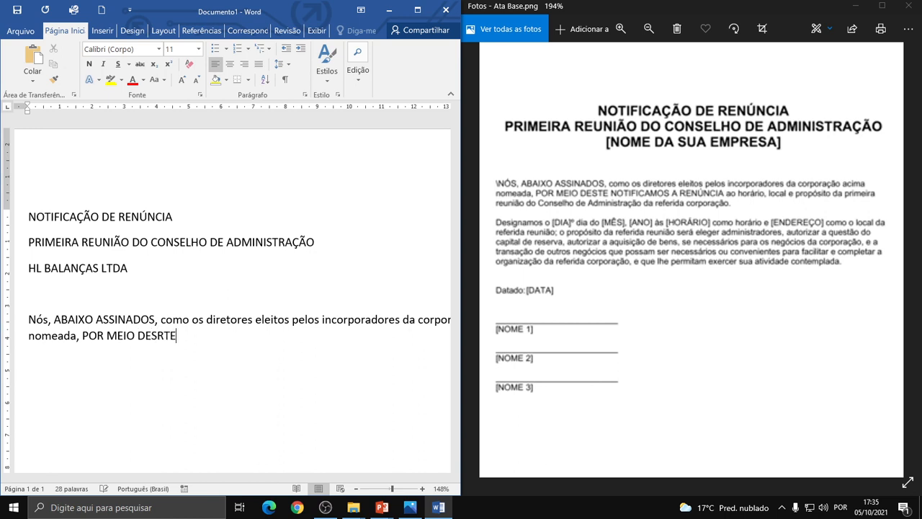
pyautogui.press('BackSpace')
pyautogui.press('BackSpace')
pyautogui.press('BackSpace')
pyautogui.write('TE NOT')
pyautogui.press('BackSpace')
pyautogui.press('BackSpace')
pyautogui.write('OTIFICADOS')
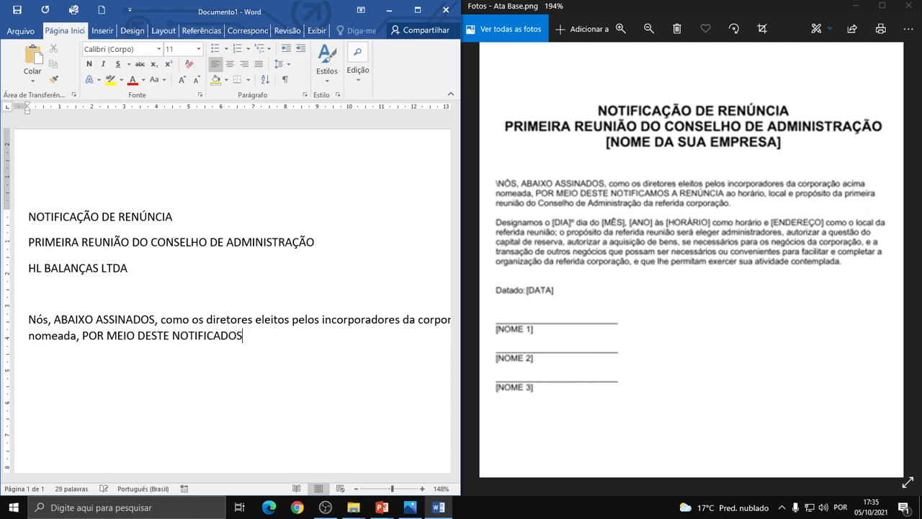
pyautogui.press('BackSpace')
pyautogui.press('BackSpace')
pyautogui.press('BackSpace')
pyautogui.write('MOS A RENÚNCIA')
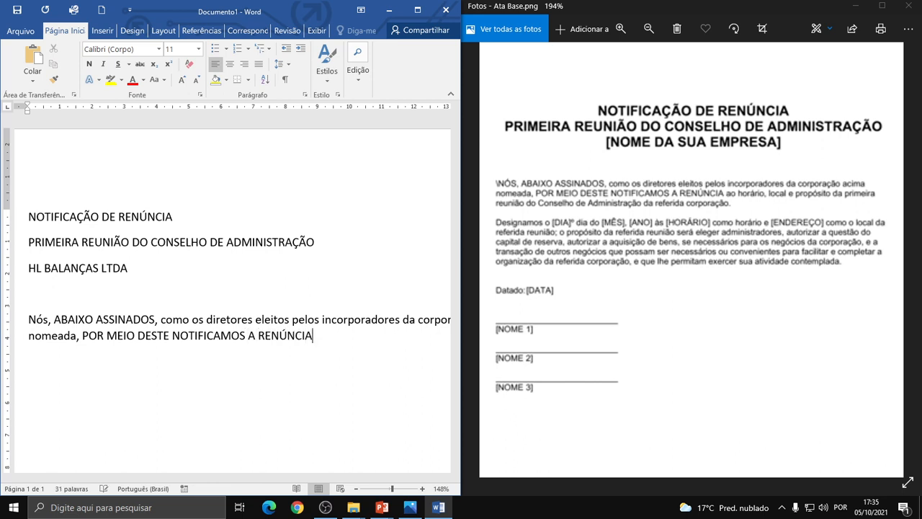
# Step: Add "ao horário. Local e propósito da primeira" after "RENÚNCIA" in the opening paragraph
pyautogui.write(' ao horário. Local e pr')
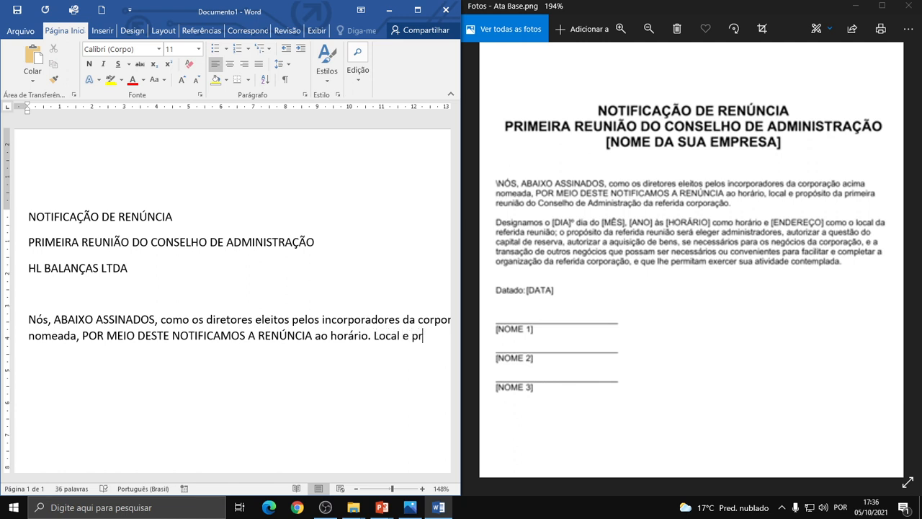
pyautogui.write('orósito')
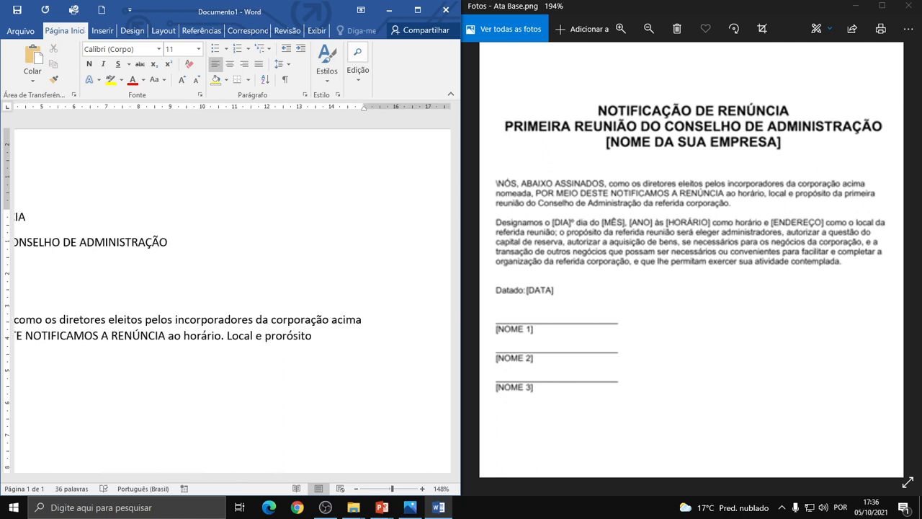
pyautogui.press('BackSpace')
pyautogui.press('BackSpace')
pyautogui.press('BackSpace')
pyautogui.press('BackSpace')
pyautogui.press('BackSpace')
pyautogui.press('BackSpace')
pyautogui.write('pósito da pr')
pyautogui.press('BackSpace')
pyautogui.write('rim')
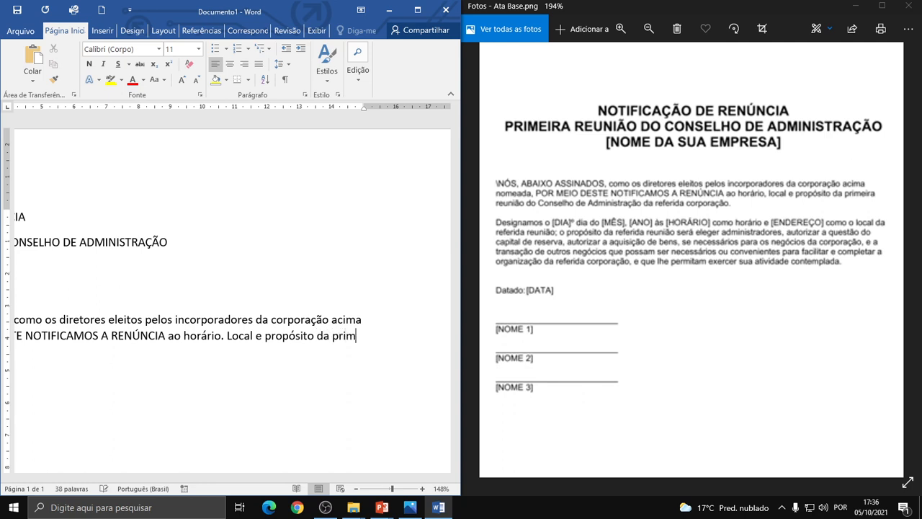
pyautogui.write('eira')
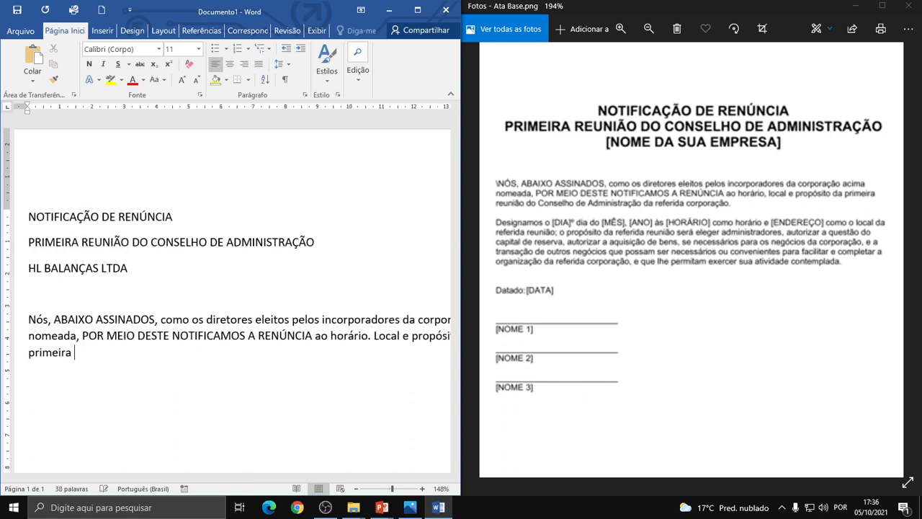
# Step: Finish the opening paragraph with "reunião do Conselho de Administração da referida corporação."
pyautogui.write(' reunião doCons')
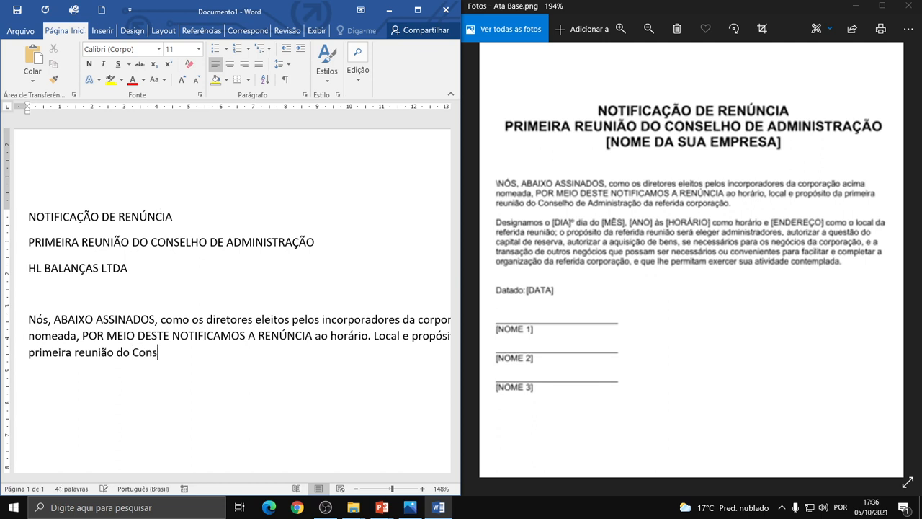
pyautogui.write('elho de ADMIN')
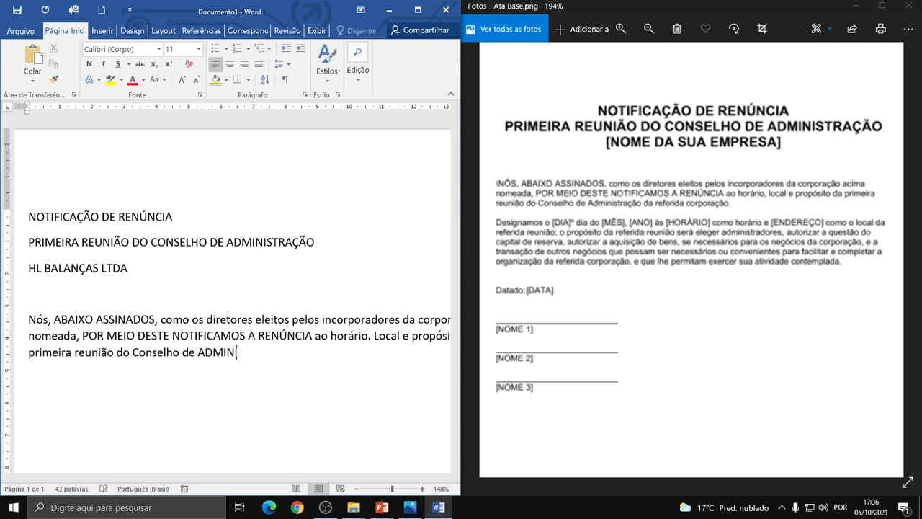
pyautogui.press('BackSpace')
pyautogui.press('BackSpace')
pyautogui.press('BackSpace')
pyautogui.press('BackSpace')
pyautogui.press('BackSpace')
pyautogui.write('Adminstração')
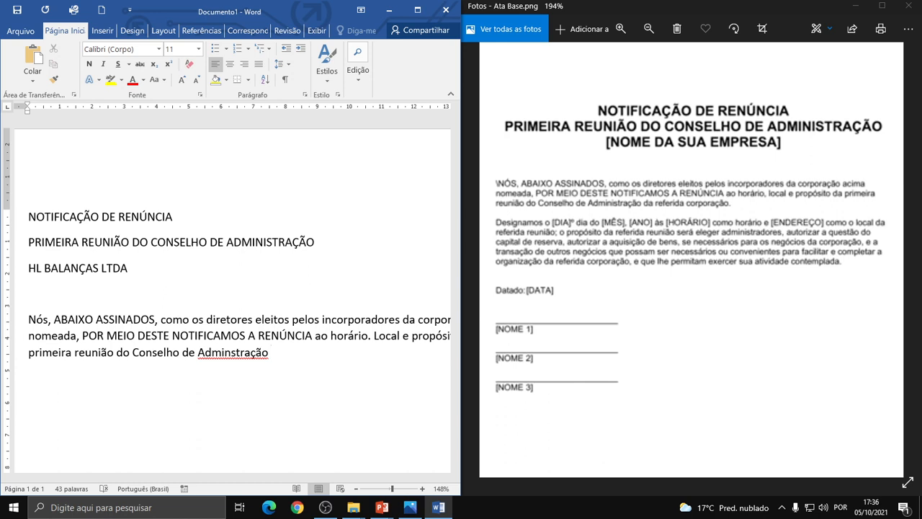
pyautogui.press('BackSpace')
pyautogui.press('BackSpace')
pyautogui.press('BackSpace')
pyautogui.press('BackSpace')
pyautogui.press('BackSpace')
pyautogui.press('BackSpace')
pyautogui.press('BackSpace')
pyautogui.press('BackSpace')
pyautogui.write('istraçã')
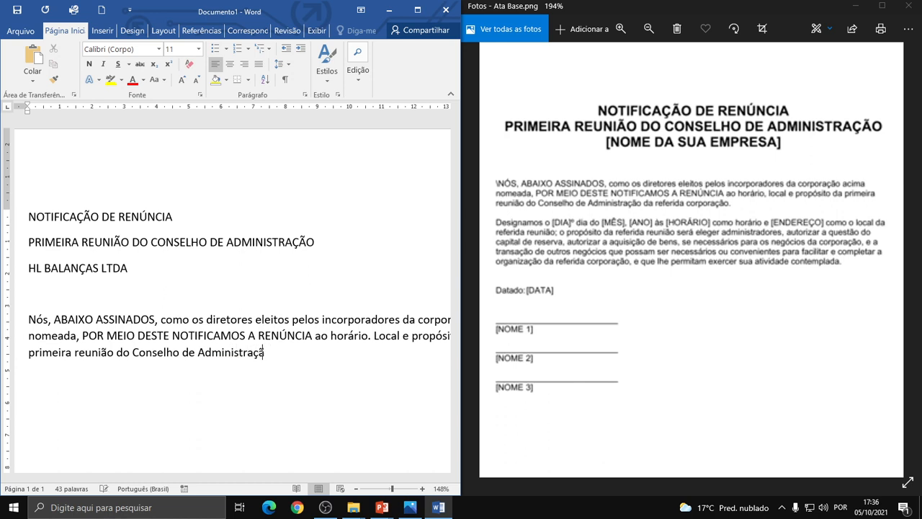
pyautogui.write('o da referida cor')
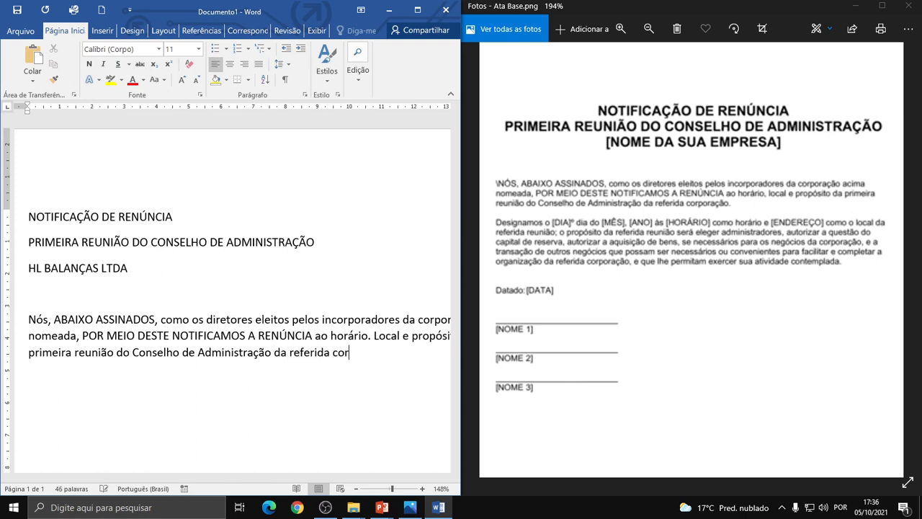
pyautogui.write('poração.')
# Step: Start the second body paragraph with "Designamos o [DIA] dia do [MÊS], [ANO] às [HORÁRIO] como horário e [ENDEREÇO]"
pyautogui.press('Return')
pyautogui.write('Desig')
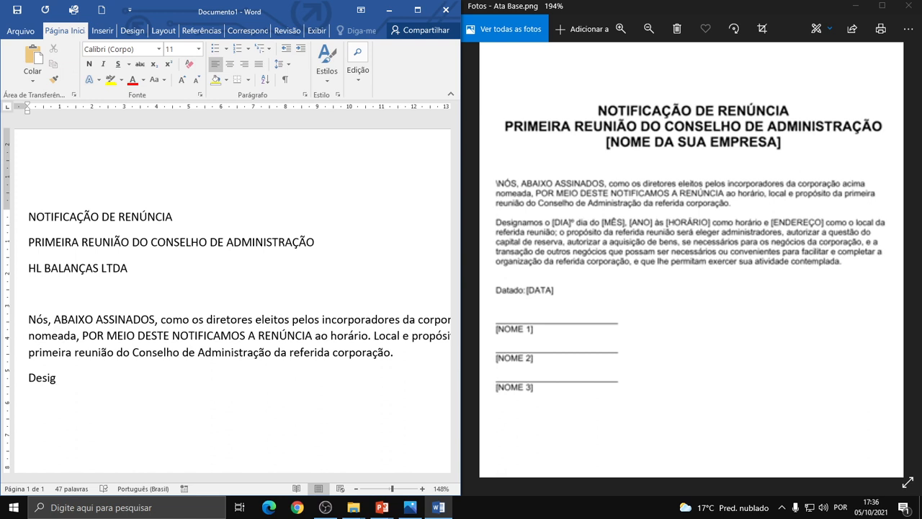
pyautogui.write('namos o [DIA] dia')
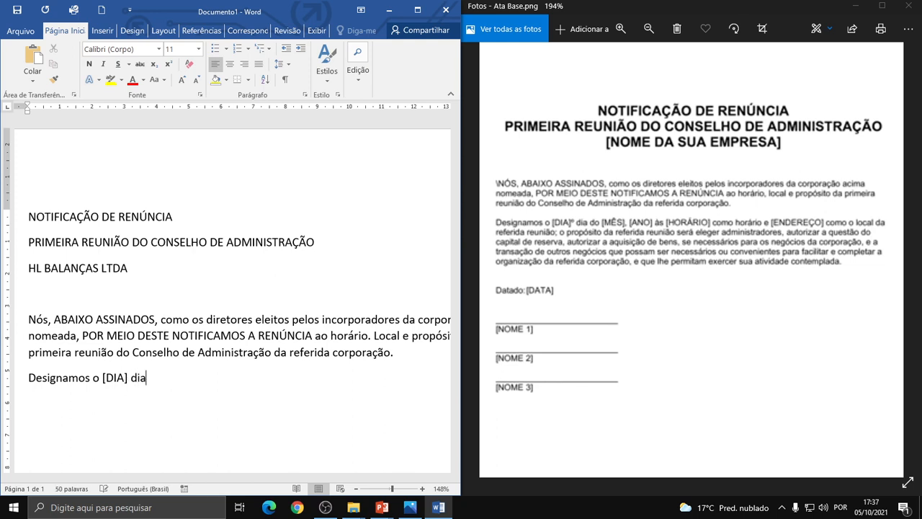
pyautogui.write(' do [MÊS], [ANO')
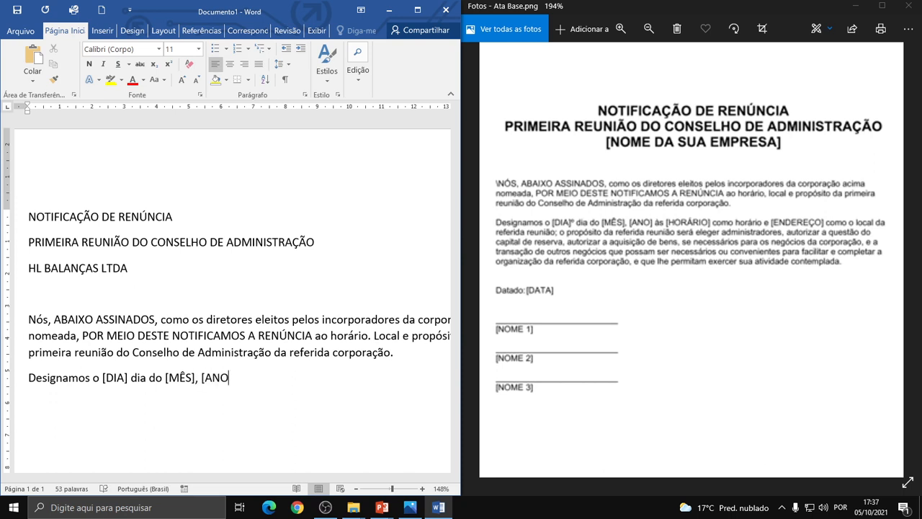
pyautogui.write('] às [HORÁRIO')
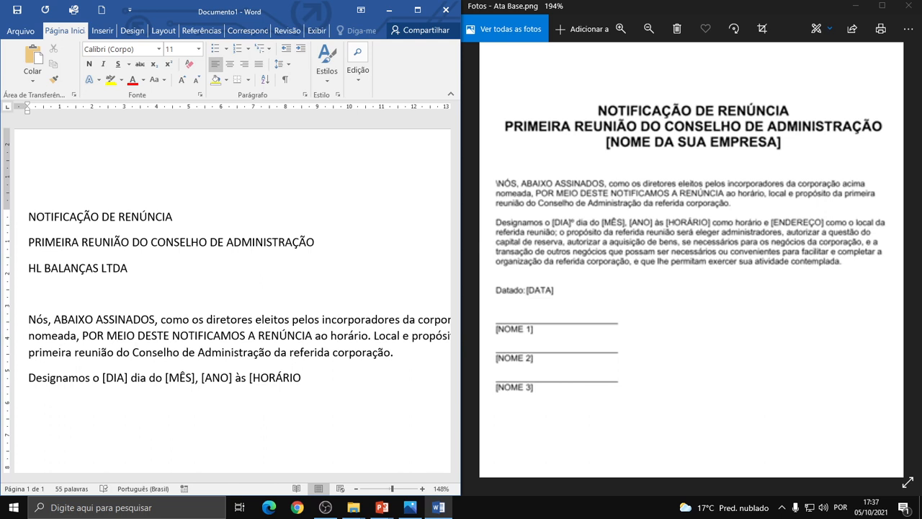
pyautogui.write('] como horário e [E')
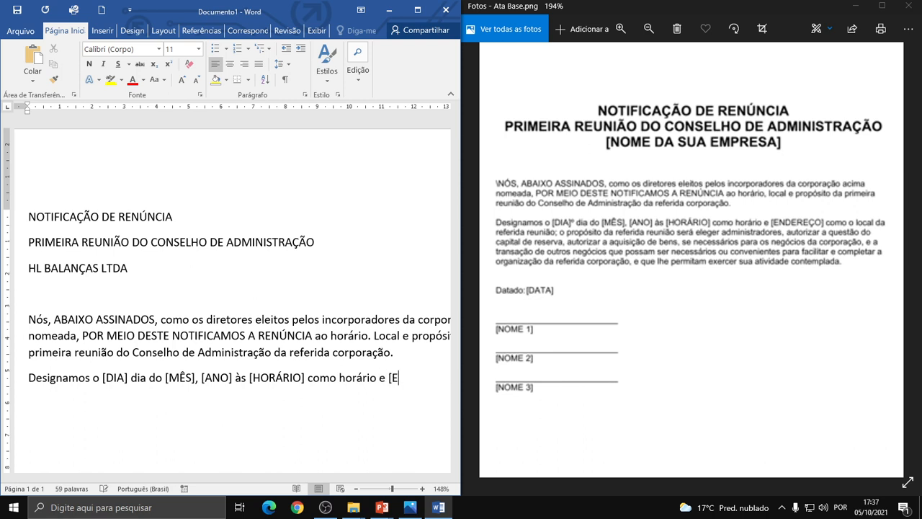
pyautogui.write('NDEREÇO]')
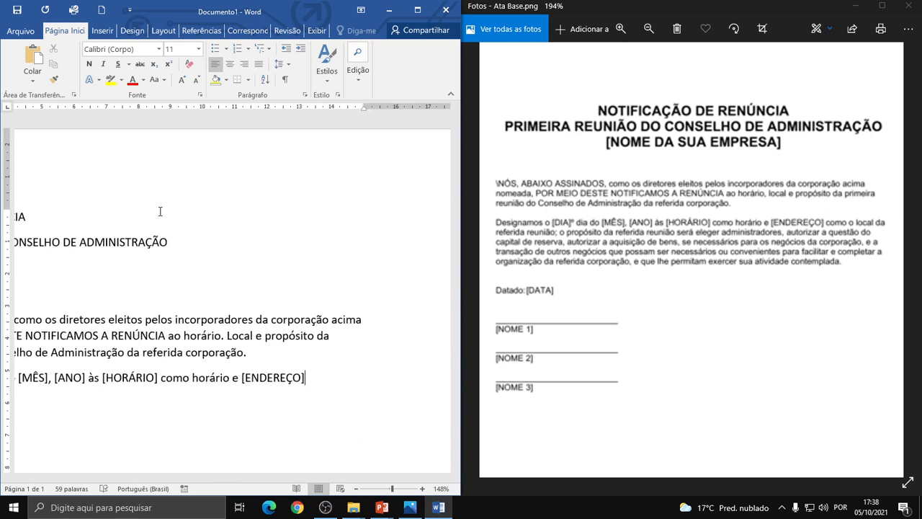
# Step: Continue the second paragraph with "como o local da referida reunião; o propósito da referida reunião"
pyautogui.write(' como o ')
pyautogui.write('local ')
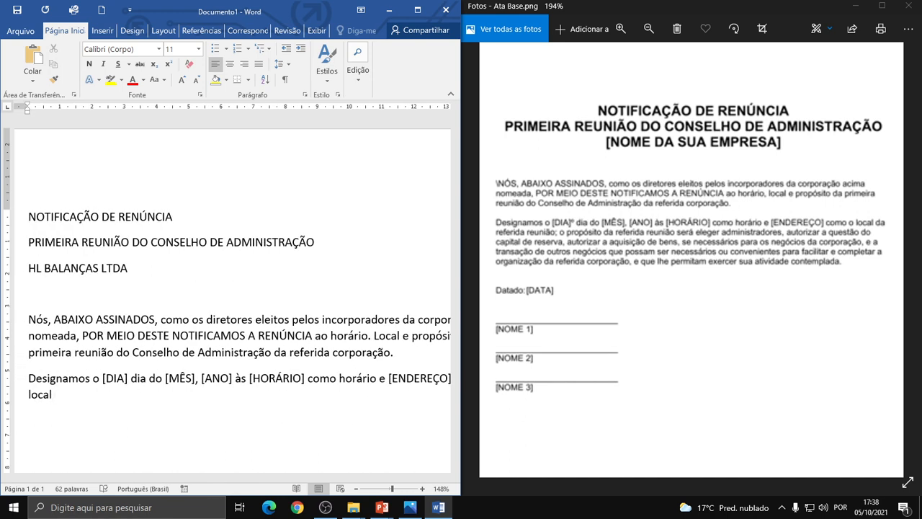
pyautogui.write('da referida reunião')
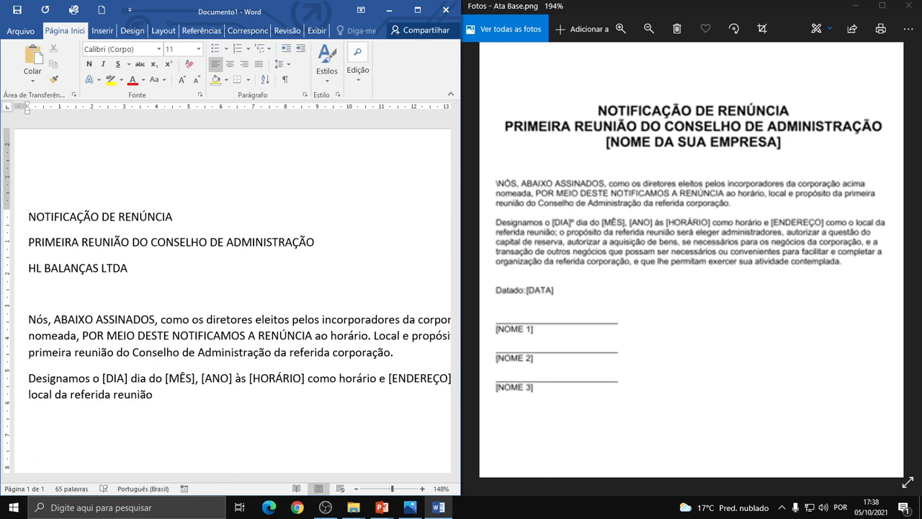
pyautogui.write('; o propósito da re')
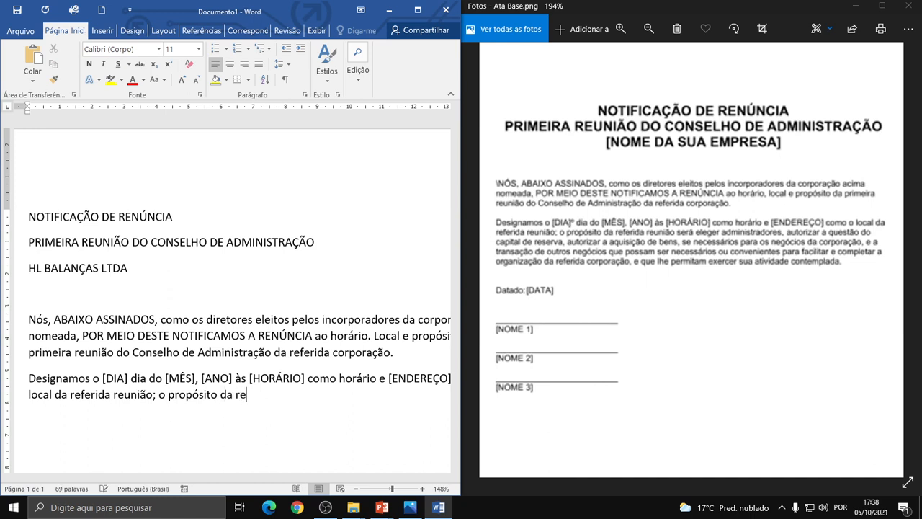
pyautogui.write('ferida')
pyautogui.write(' reuni')
pyautogui.write('ão')
# Step: Add "será eleger administradores, autorizar a questão do capital de reserva" to the second paragraph
pyautogui.write('s')
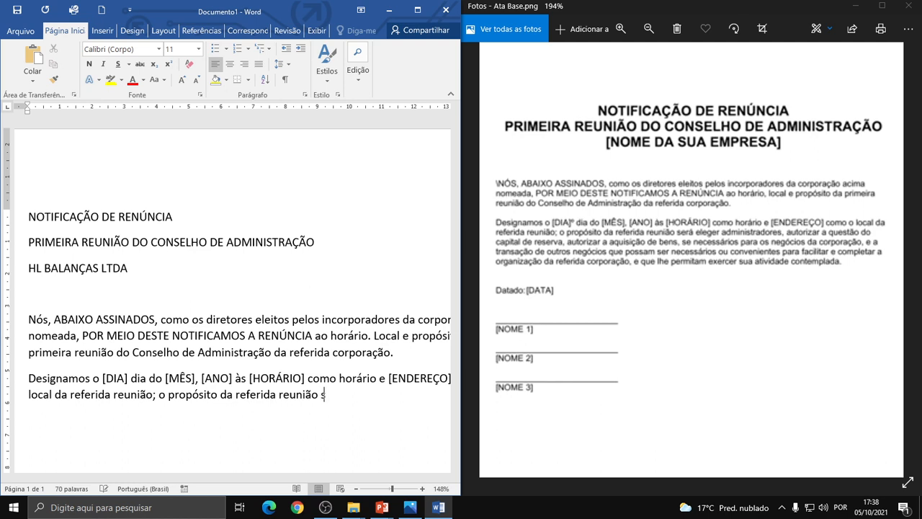
pyautogui.write('erá eleger')
pyautogui.write(' ad')
pyautogui.write('min')
pyautogui.write('istrad')
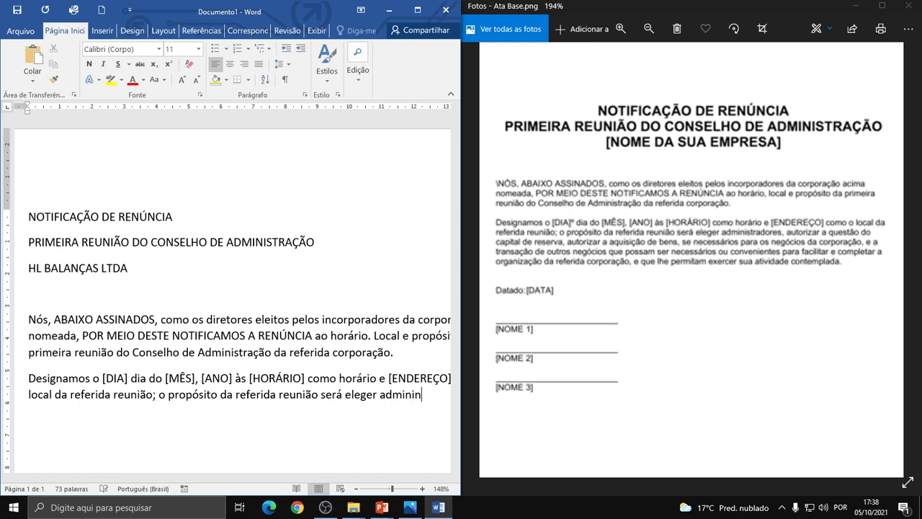
pyautogui.write('ores')
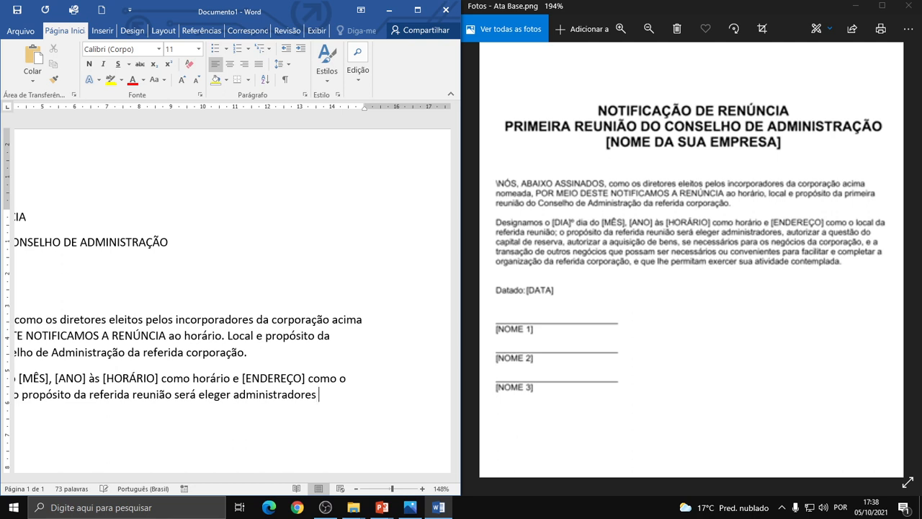
pyautogui.write(', autorizar')
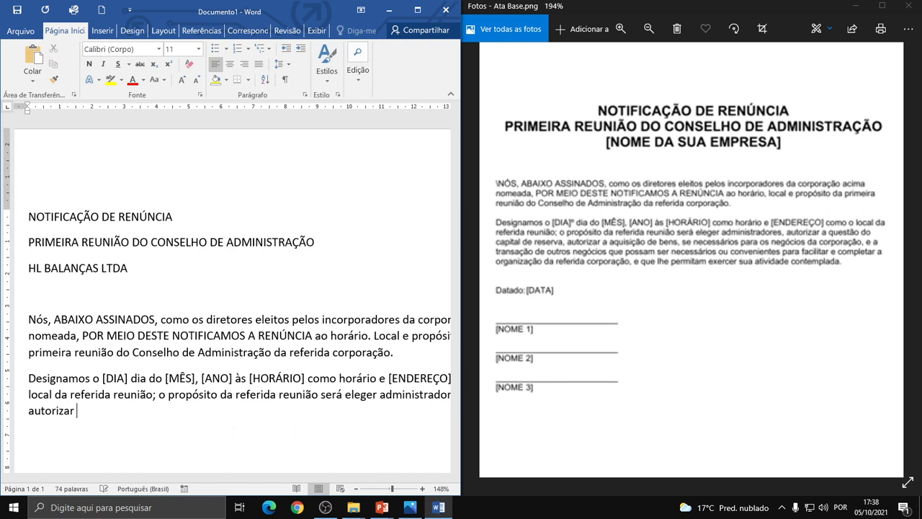
pyautogui.write(' a questão do capital ')
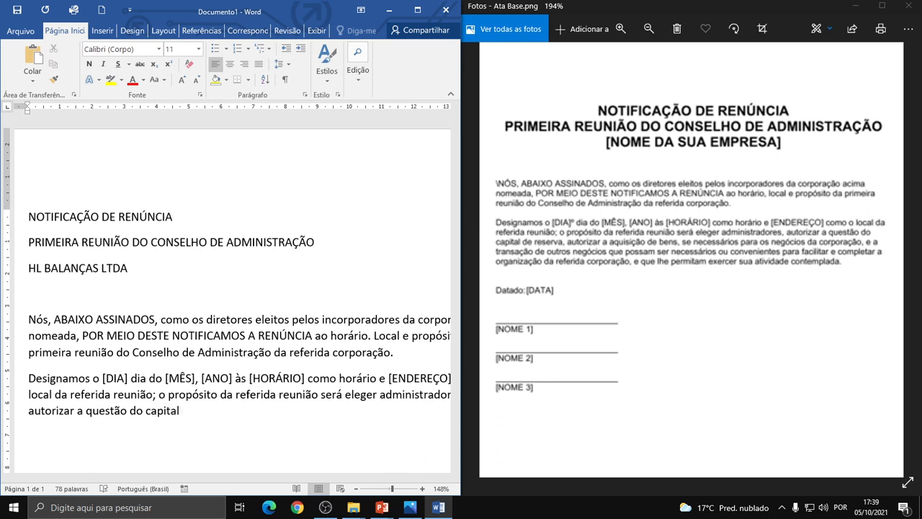
pyautogui.write('de reser')
pyautogui.write('va')
# Step: Continue the sentence after "capital de reserva" with ", autorizar a aquisição de bens, se necessários"
pyautogui.write(', a')
pyautogui.write('utoriza')
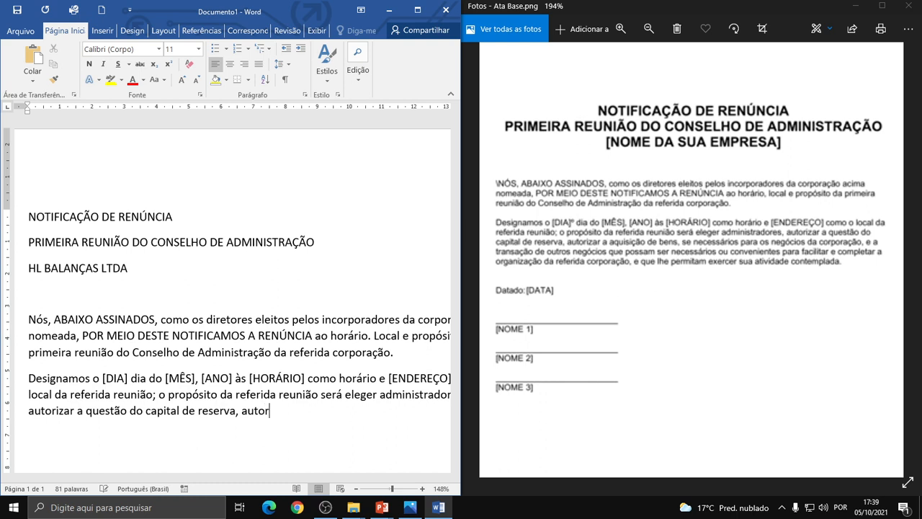
pyautogui.write('r a aquisição')
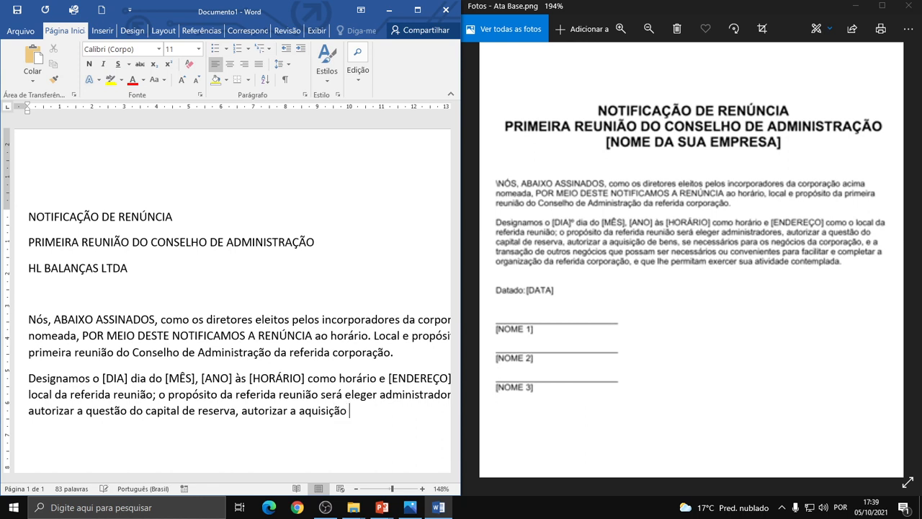
pyautogui.write(' de bens, se necee')
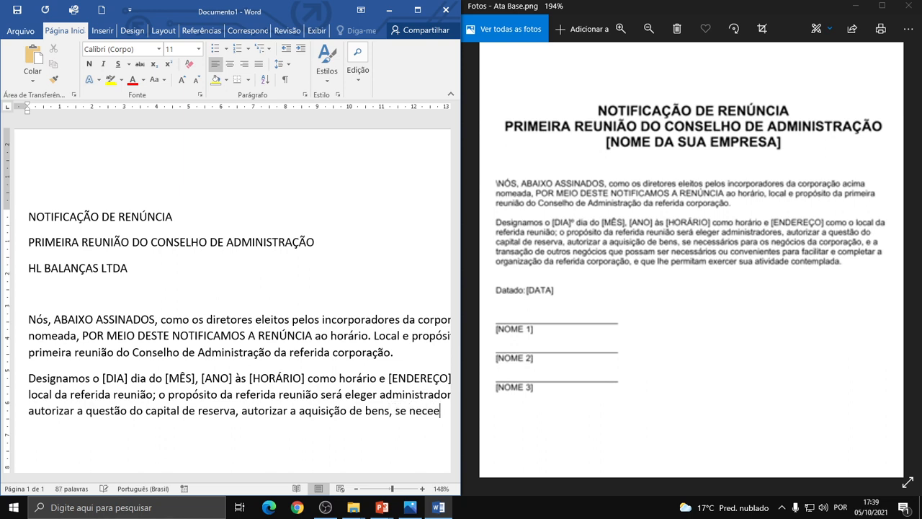
pyautogui.press('BackSpace')
pyautogui.write('ssários')
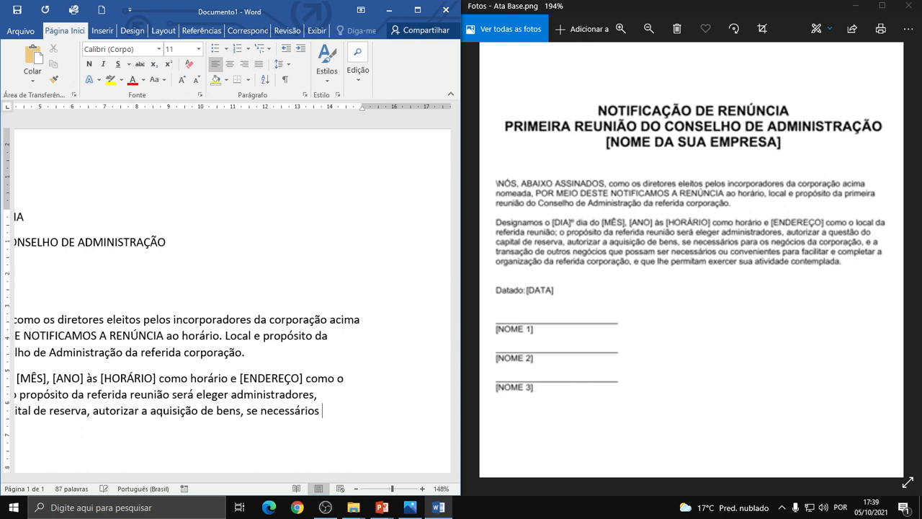
# Step: Add "para os negócios da corporação" after "se necessários" in the second paragraph
pyautogui.write(' para os ne')
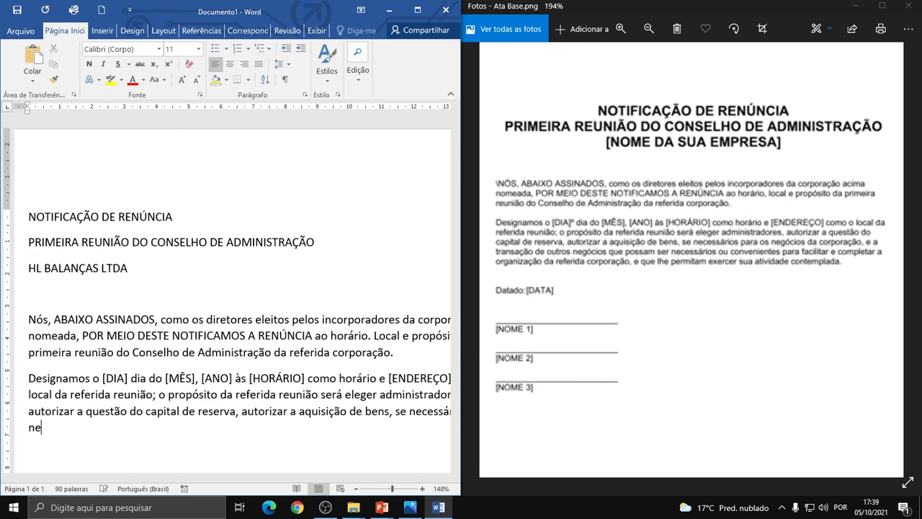
pyautogui.write('gócios da corppo')
pyautogui.press('BackSpace')
pyautogui.press('BackSpace')
pyautogui.write('orizar a aquisição de bens, se necessá')
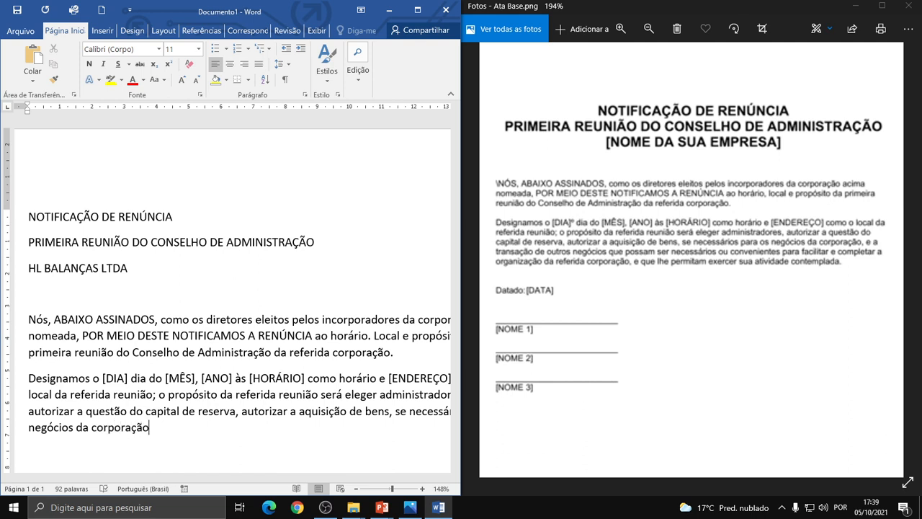
# Step: Continue the second paragraph with ", e a transação de outros negócios que possam ser necessários"
pyautogui.write('rios para')
pyautogui.write(' os a ')
pyautogui.write('transação')
pyautogui.write(' de outr')
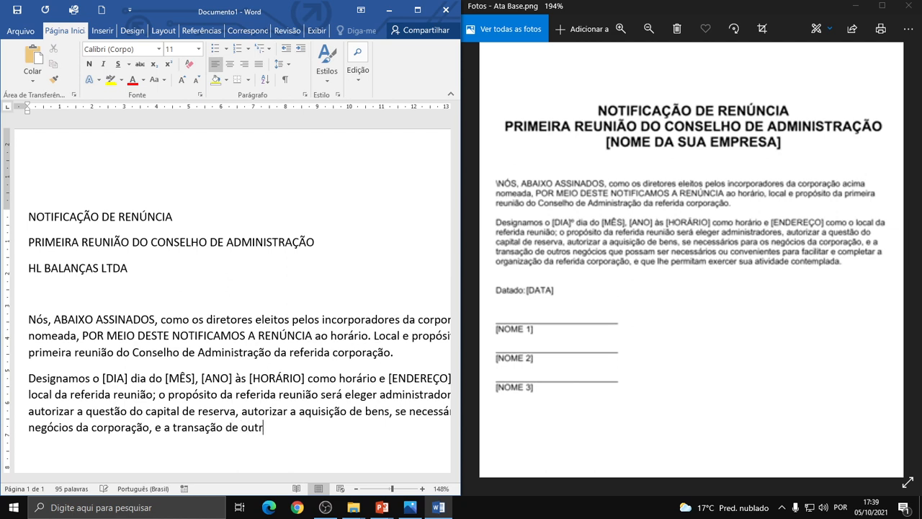
pyautogui.write('os negócios')
pyautogui.write(' que poss')
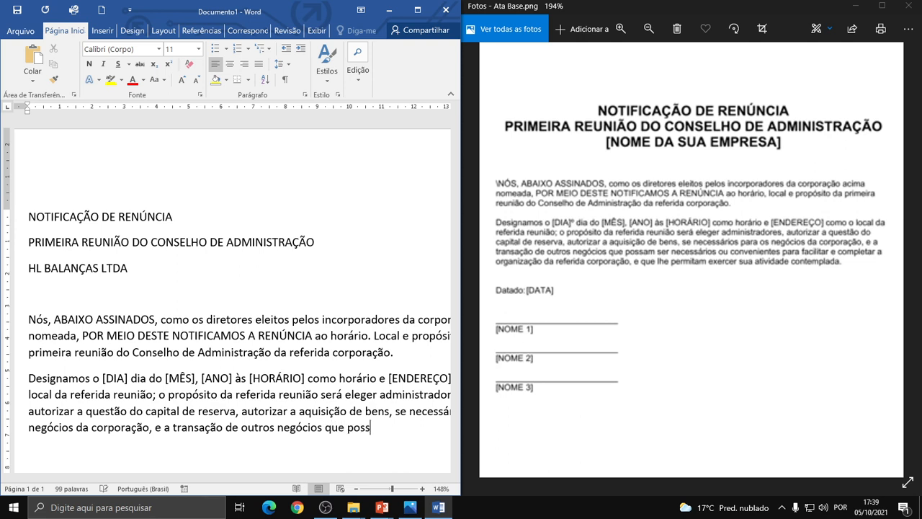
pyautogui.write('am ser')
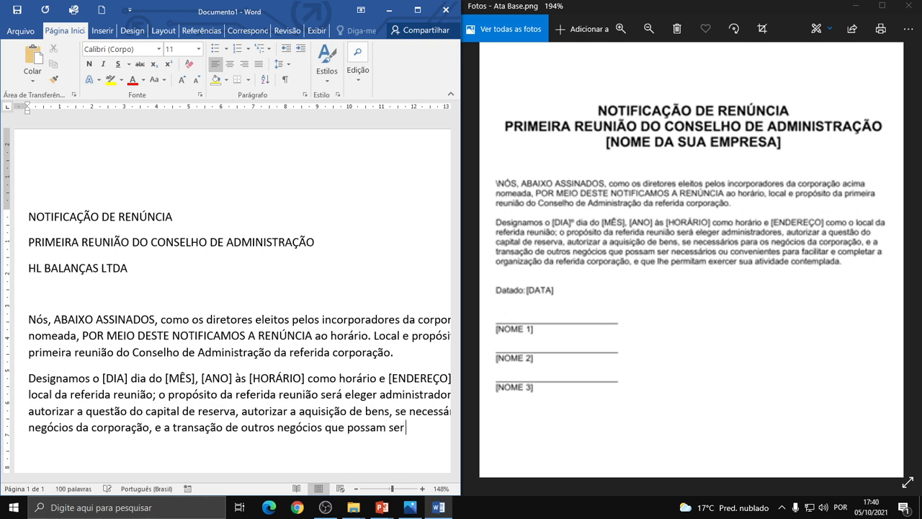
pyautogui.write(' necessários')
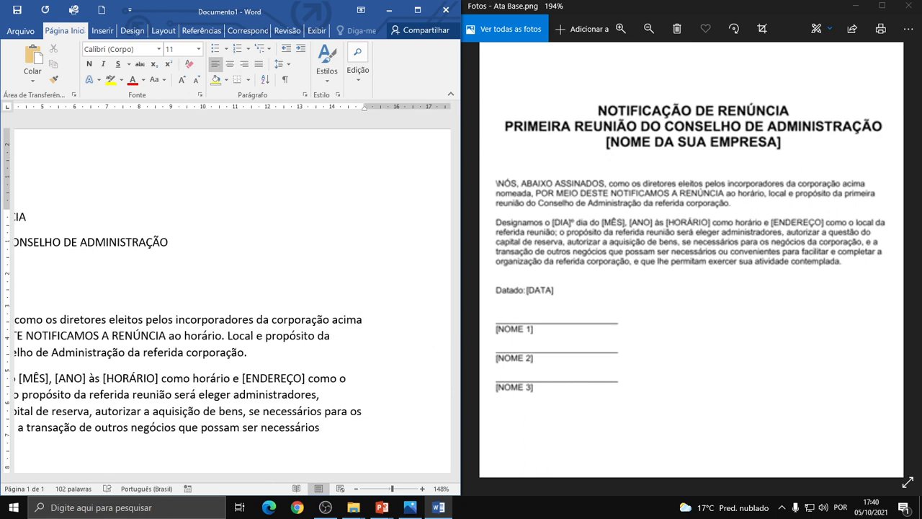
# Step: Add "ou convenientes para facilitar e completar a organização" to the second paragraph
pyautogui.write('ou cinb==')
pyautogui.press('BackSpace')
pyautogui.press('BackSpace')
pyautogui.press('BackSpace')
pyautogui.press('BackSpace')
pyautogui.press('BackSpace')
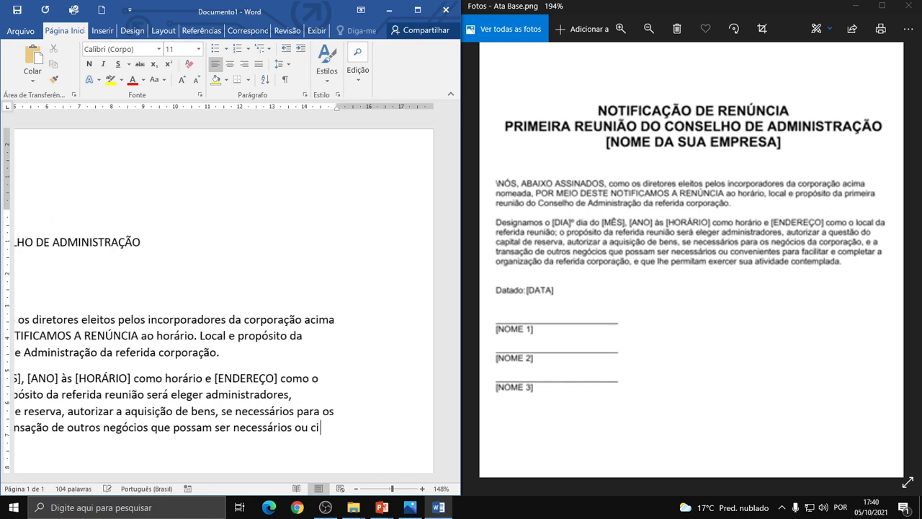
pyautogui.write('onvenientes')
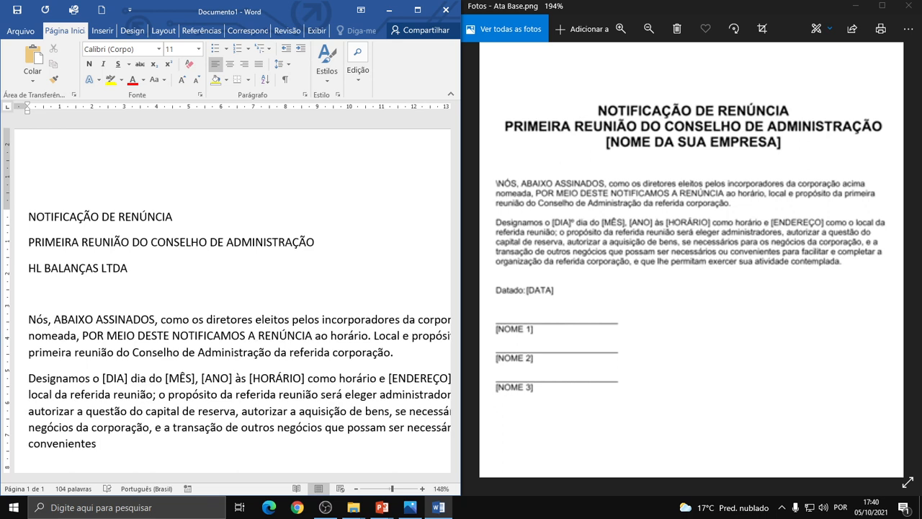
pyautogui.write(' para facilitar e compl')
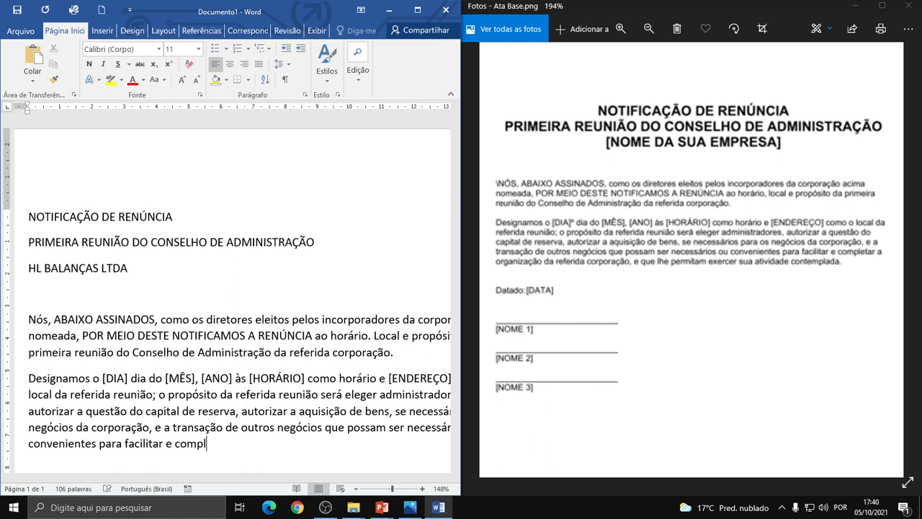
pyautogui.write('etar a organização ')
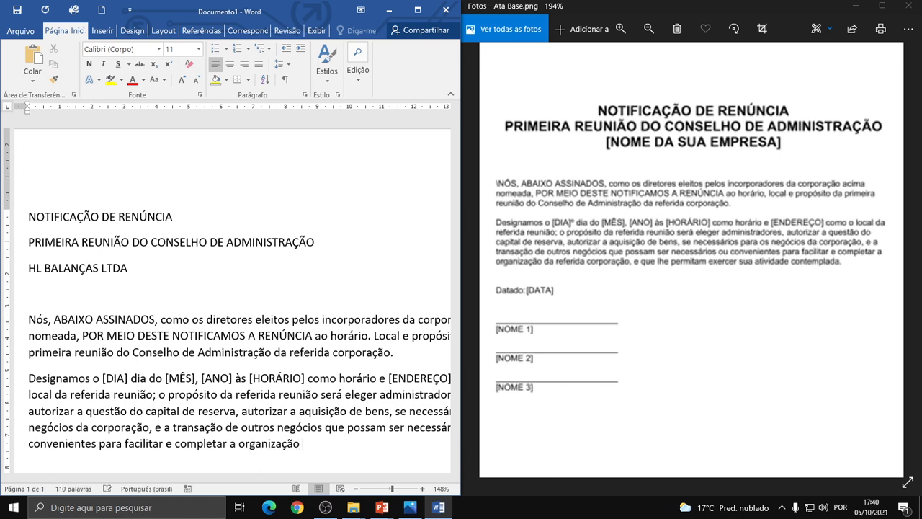
# Step: Continue the sentence after "organização" with "da referida corporação, e que"
pyautogui.write('da referida')
pyautogui.write(' corpo')
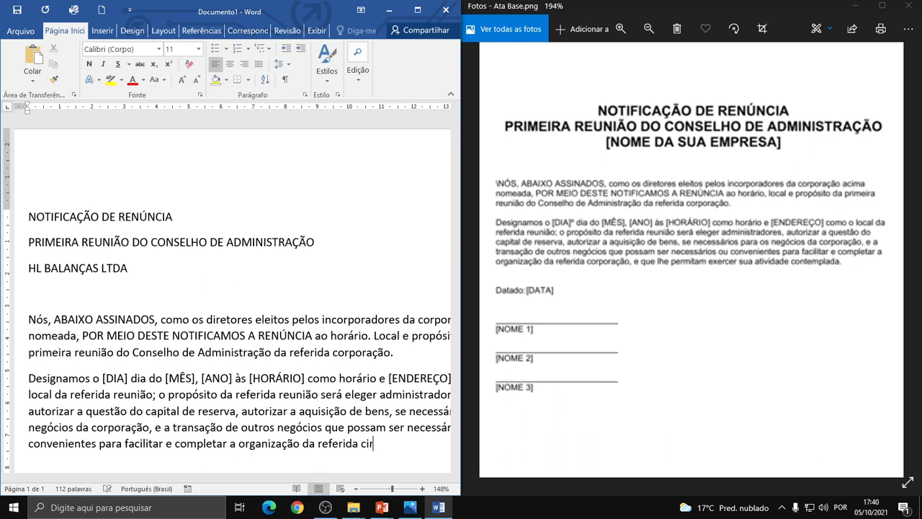
pyautogui.press('BackSpace')
pyautogui.press('BackSpace')
pyautogui.press('BackSpace')
pyautogui.press('BackSpace')
pyautogui.write('orporação, e que ')
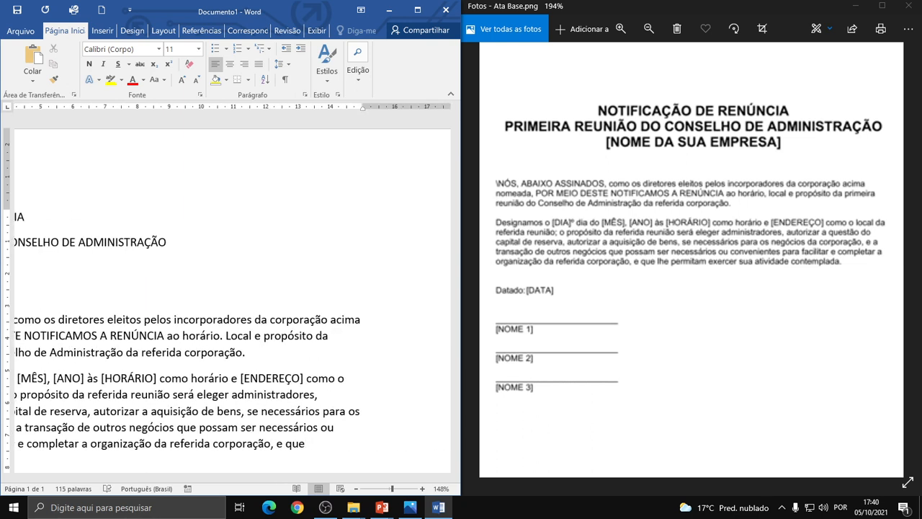
# Step: Add "lhe permitam exercer sua atividade" to the second paragraph
pyautogui.write('lhe permi')
pyautogui.write('te')
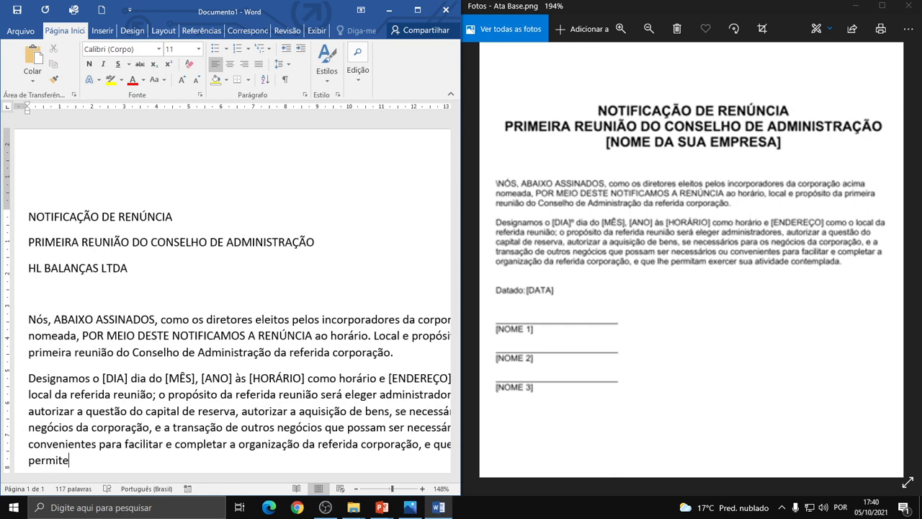
pyautogui.press('BackSpace')
pyautogui.write('am exercer sua ativi')
pyautogui.press('BackSpace')
pyautogui.press('BackSpace')
pyautogui.write('ividade')
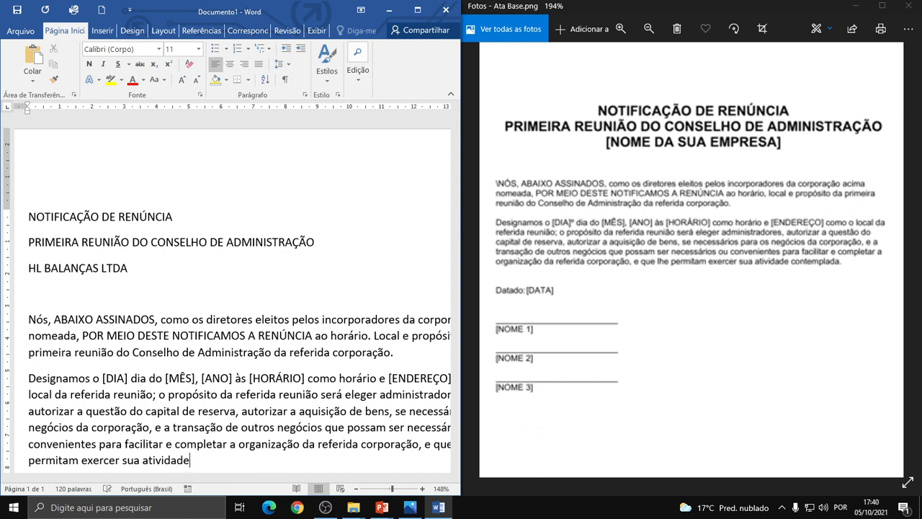
# Step: Finish the second paragraph with the word "comtemplada." and start a new line below it
pyautogui.write(' c')
pyautogui.write('oim')
pyautogui.press('BackSpace')
pyautogui.press('BackSpace')
pyautogui.press('BackSpace')
pyautogui.write('oim')
pyautogui.press('BackSpace')
pyautogui.press('BackSpace')
pyautogui.press('BackSpace')
pyautogui.write('omtemplada.')
pyautogui.press('Return')
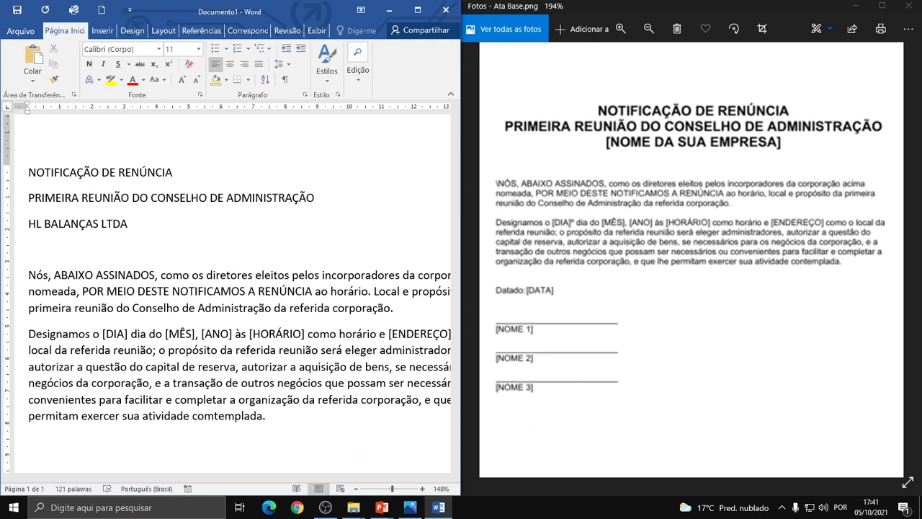
# Step: Add the date line "Datado: [DATA]" below the second paragraph and leave blank space under it
pyautogui.write('Datado: [DATA]')
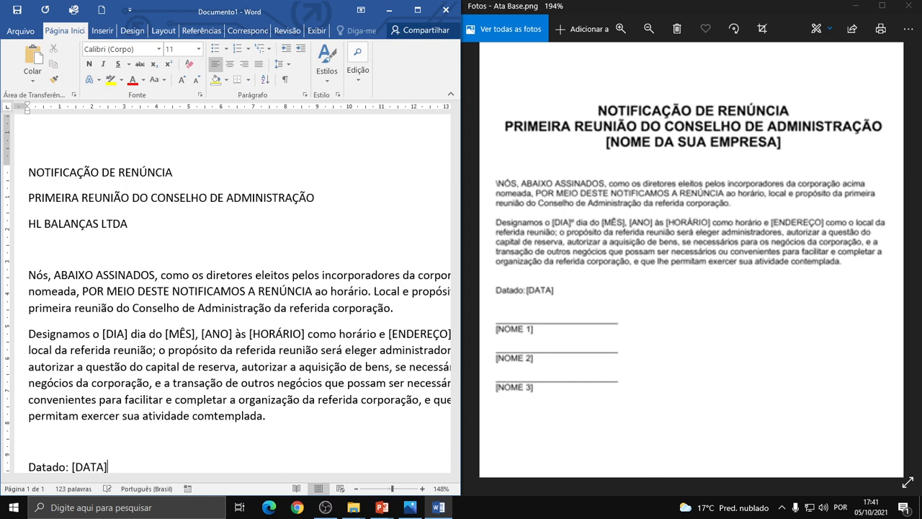
pyautogui.press('Return')
pyautogui.press('Return')
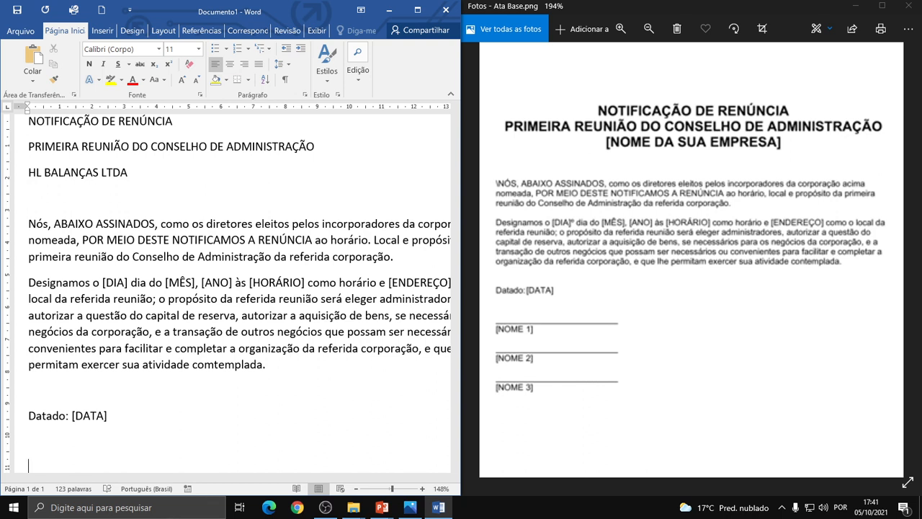
# Step: Add a signature line of underscores below the date, kept as plain text, with "[NOME]" under it
pyautogui.write('______________________________')
pyautogui.press('Return')
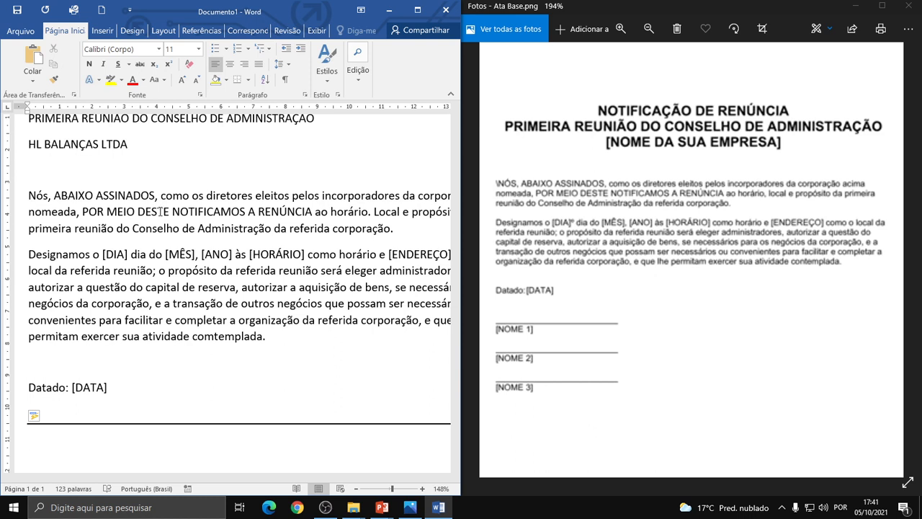
pyautogui.hotkey('ctrl', 'z')
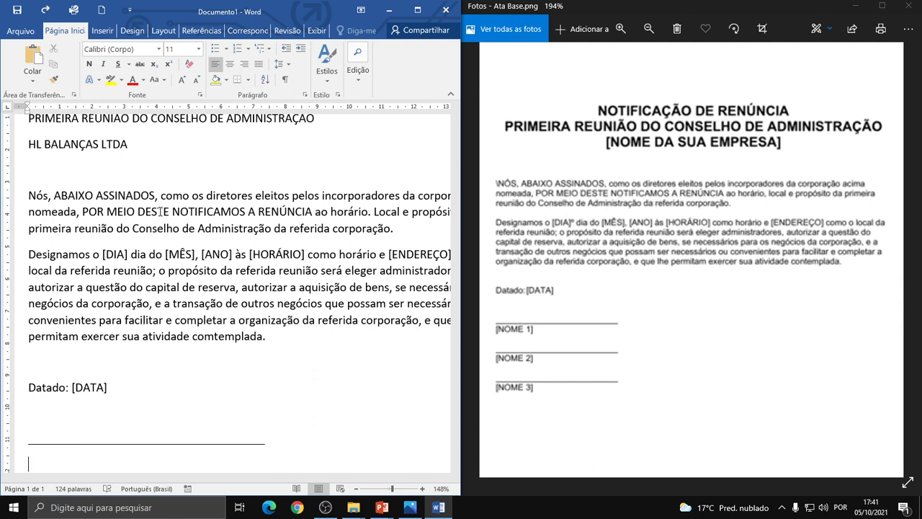
pyautogui.write('[')
pyautogui.press('BackSpace')
pyautogui.press('Return')
pyautogui.hotkey('ctrl', 'z')
pyautogui.write('[NOME]')
pyautogui.press('Return')
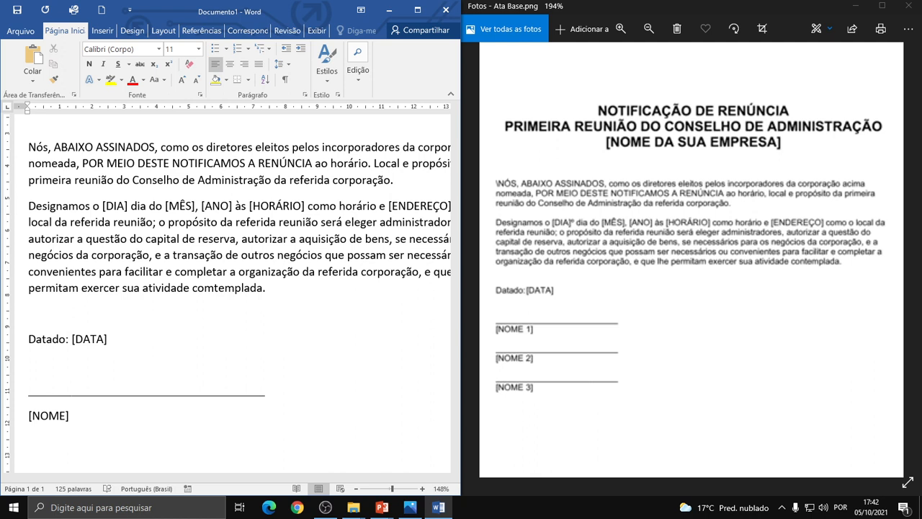
# Step: Add a second signature line matching the first one's length, kept as plain underscores, with "[NOME 2]" beneath it
pyautogui.write('______________________________________')
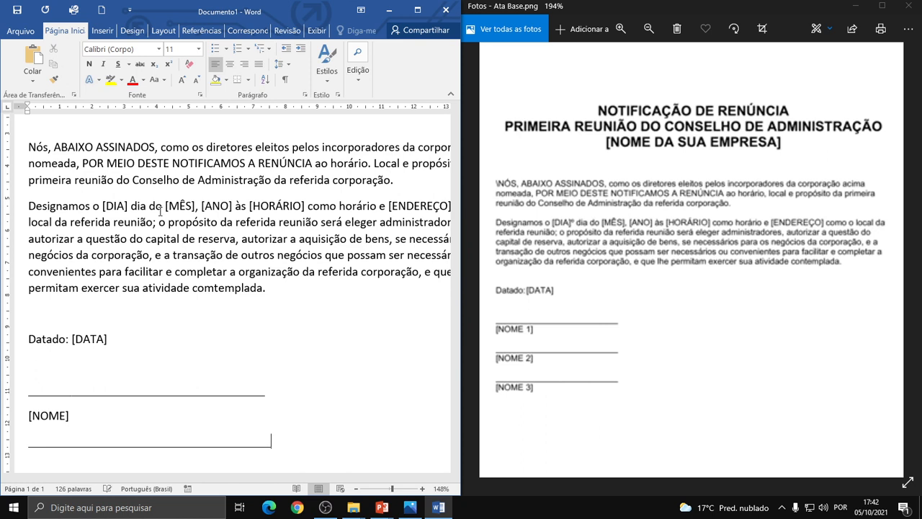
pyautogui.press('BackSpace')
pyautogui.press('Return')
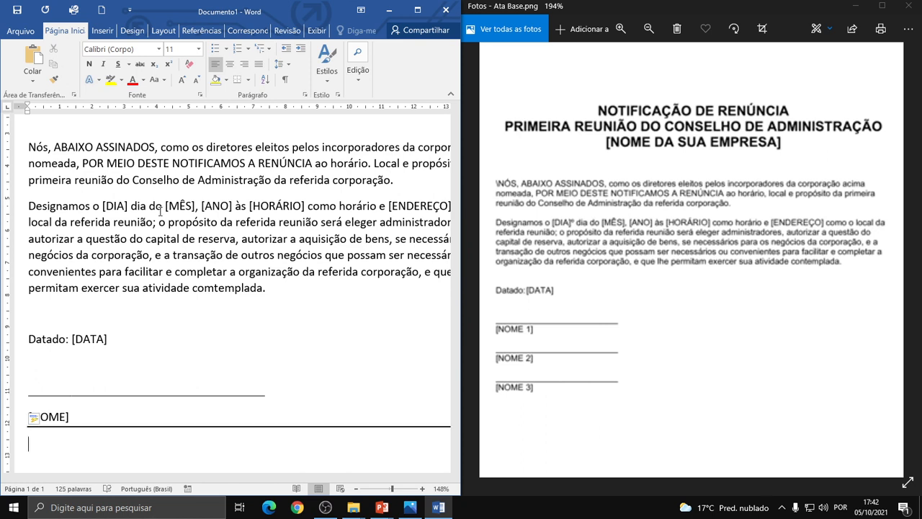
pyautogui.hotkey('ctrl', 'z')
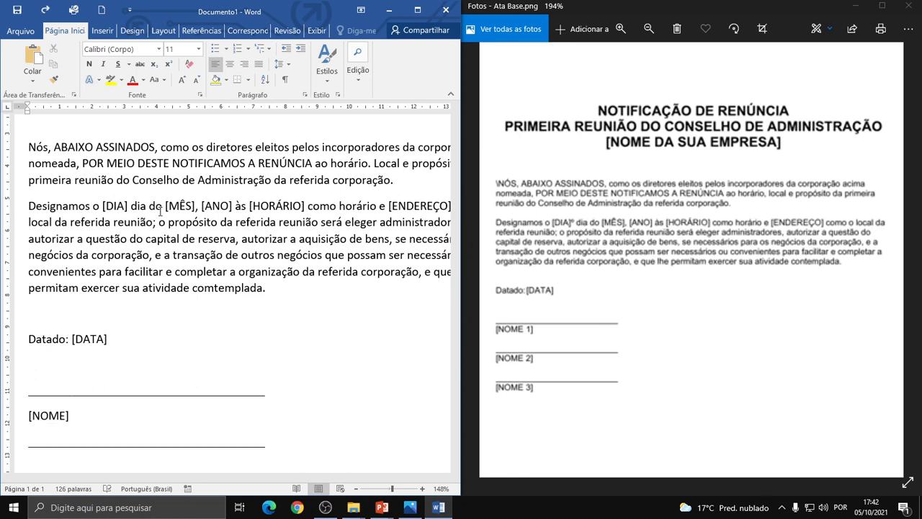
pyautogui.write('[NOME 2')
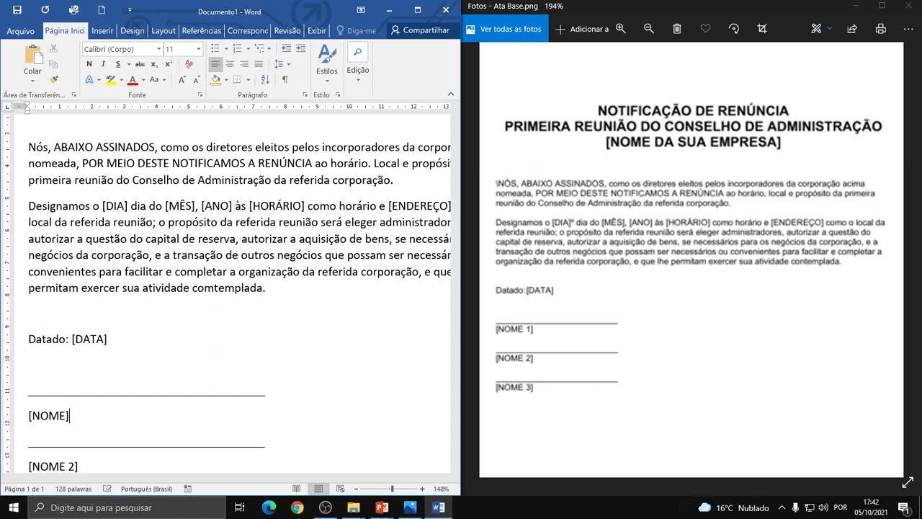
# Step: Change the placeholder under the first signature line to "[NOME 1]" and return to the end of "[NOME 2]"
pyautogui.write(' 1')
pyautogui.press('Down')
pyautogui.press('Down')
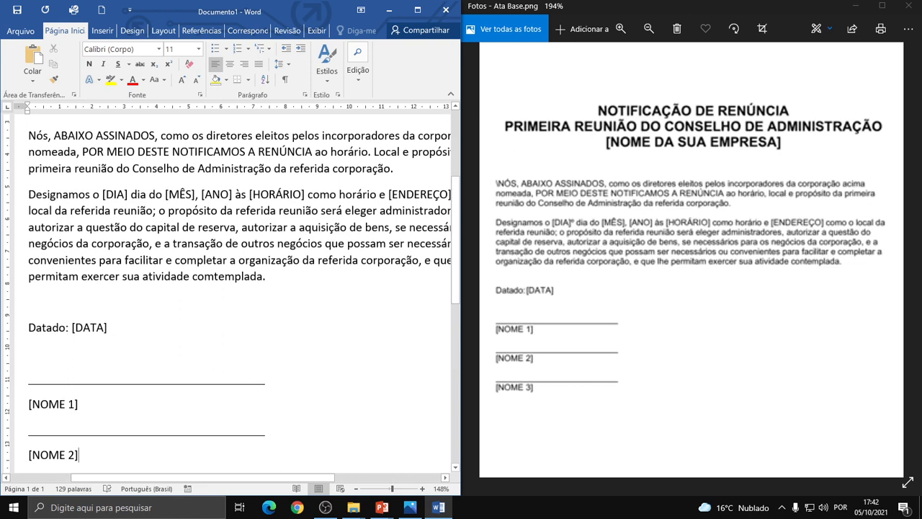
# Step: Add a third signature line of plain underscores below "[NOME 2]" with "[NOME 3]" under it
pyautogui.press('Return')
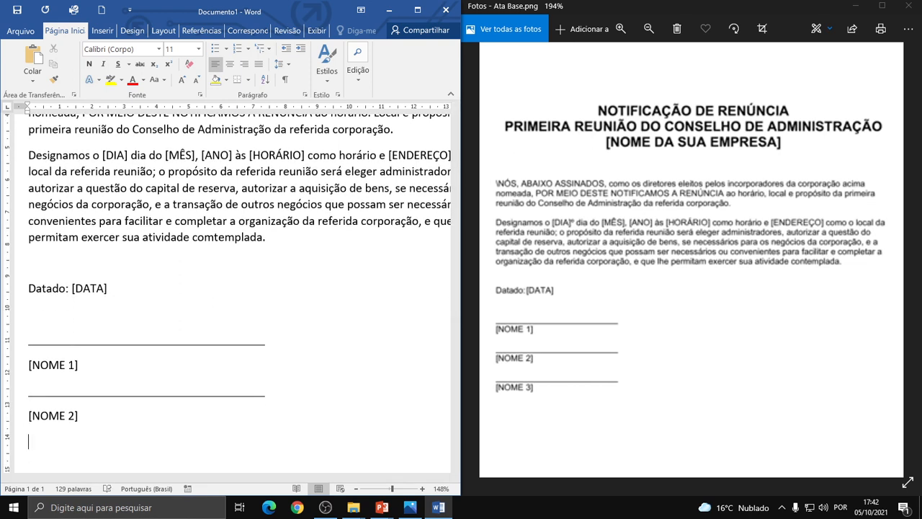
pyautogui.write('____________________________')
pyautogui.press('Return')
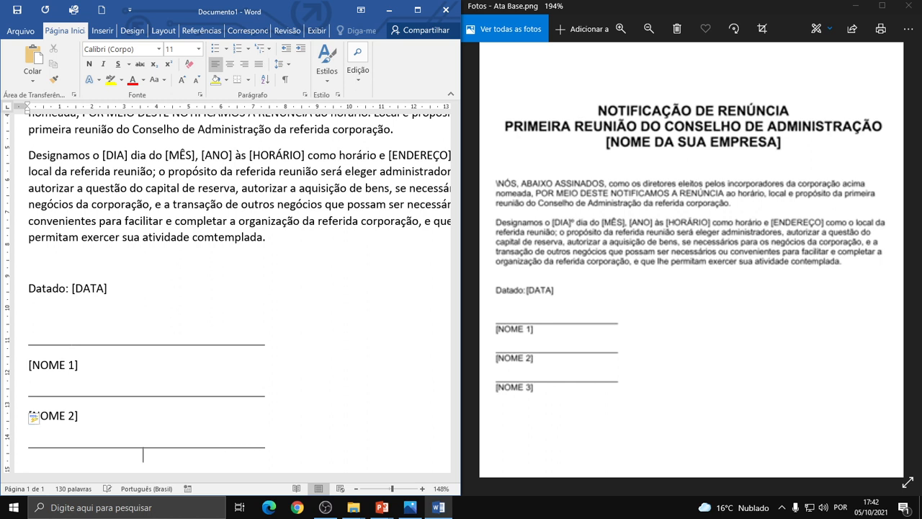
pyautogui.hotkey('ctrl', 'z')
pyautogui.write('[NOME 3]')
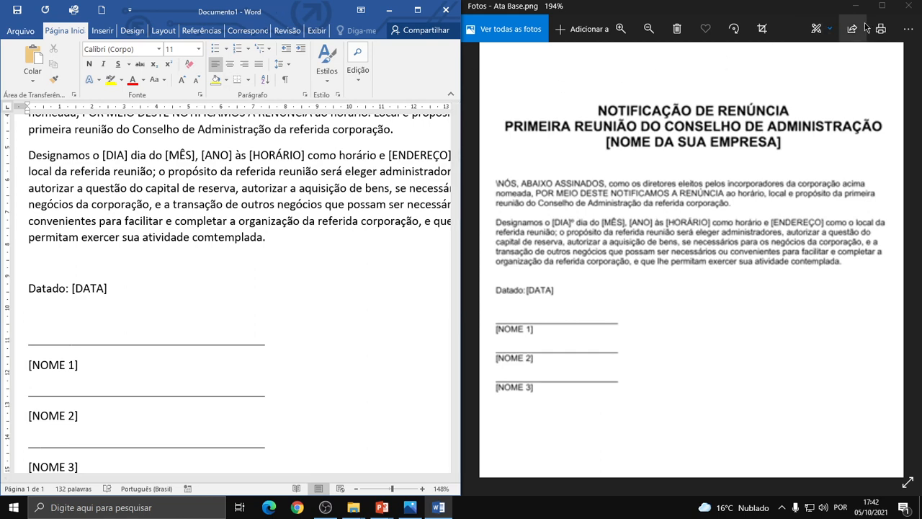
# Step: Close the Ata Base.png reference image and maximize the Word document window
pyautogui.scroll(-2, 795, 265)
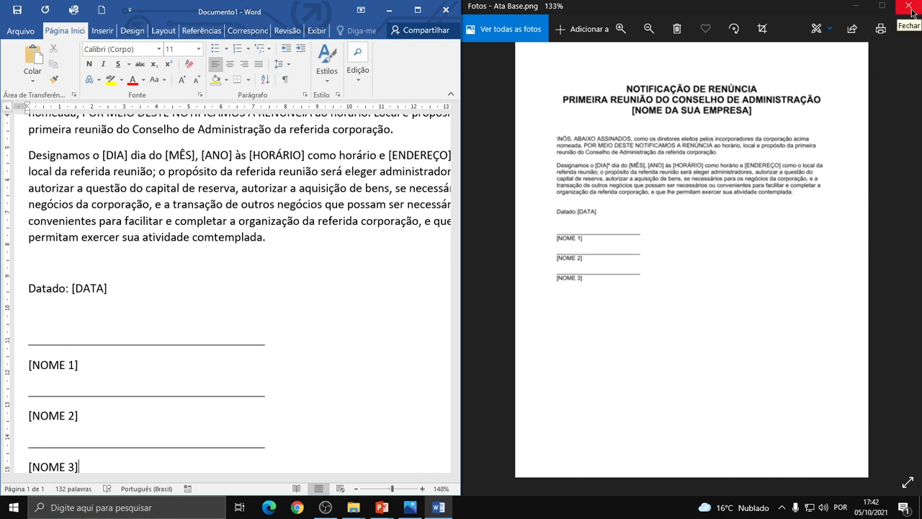
pyautogui.scroll(5, 271, 237)
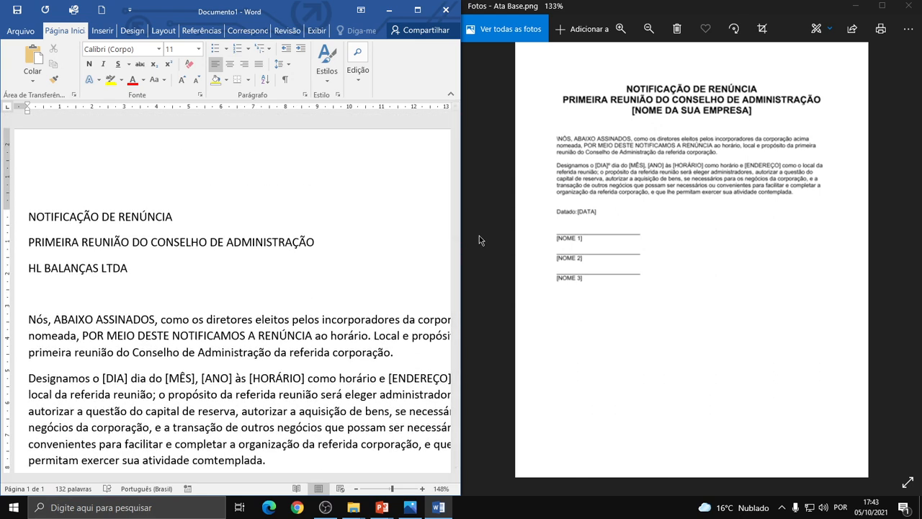
pyautogui.click(907, 6)
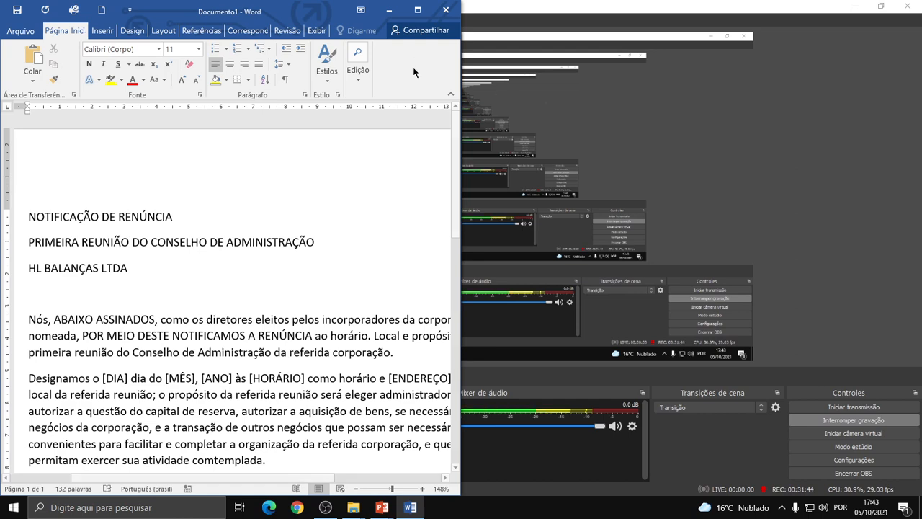
pyautogui.click(418, 10)
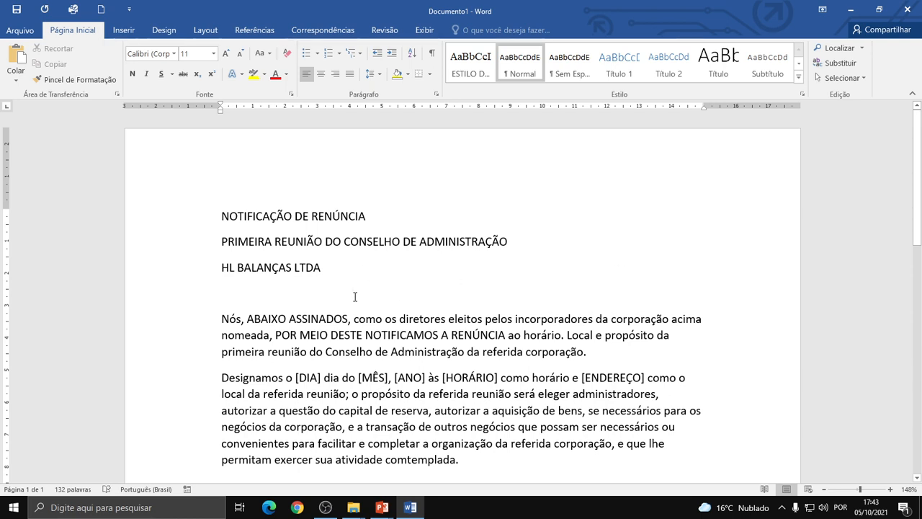
# Step: Reopen the Ata Base.png reference image from the AULA 2 folder, maximized and enlarged for reading
pyautogui.click(356, 513)
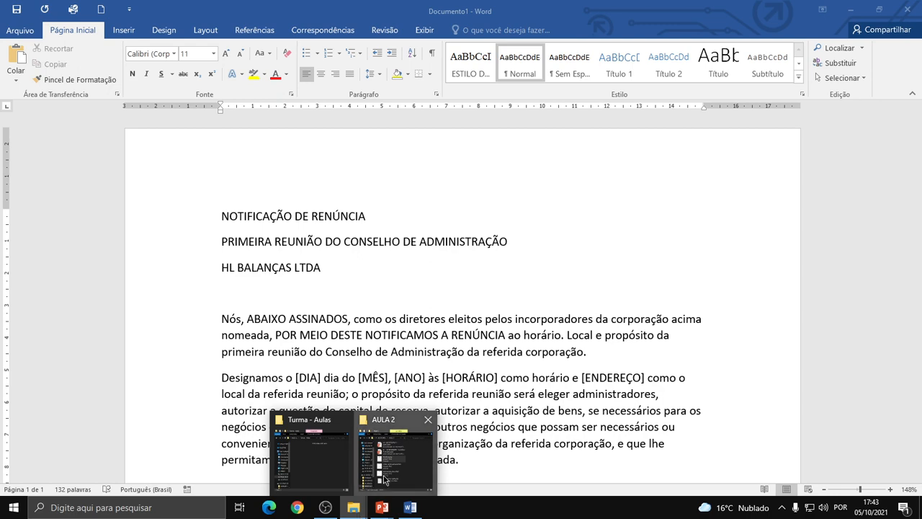
pyautogui.click(397, 450)
pyautogui.doubleClick(150, 148)
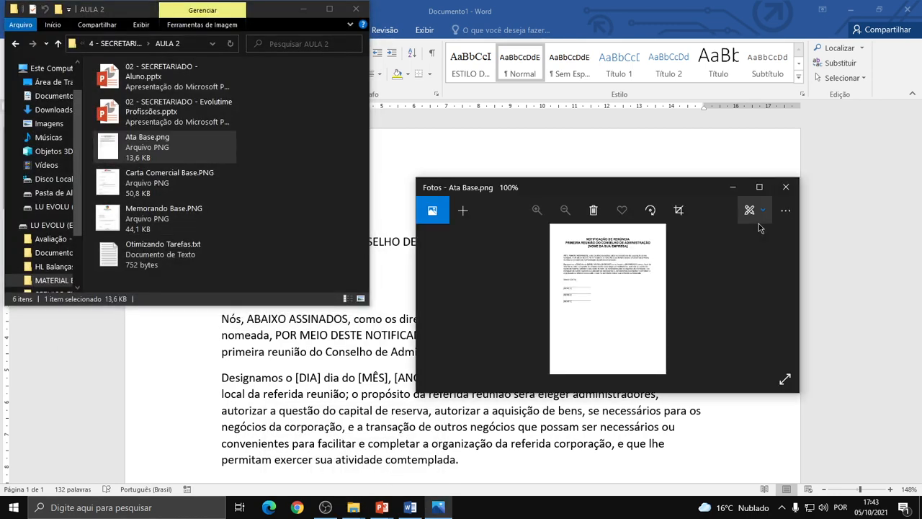
pyautogui.click(759, 187)
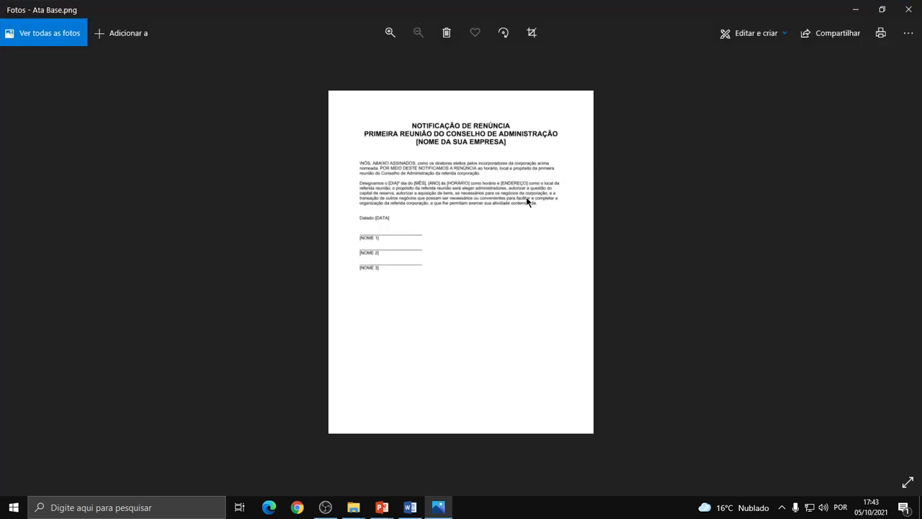
pyautogui.scroll(3, 526, 198)
pyautogui.scroll(2, 519, 244)
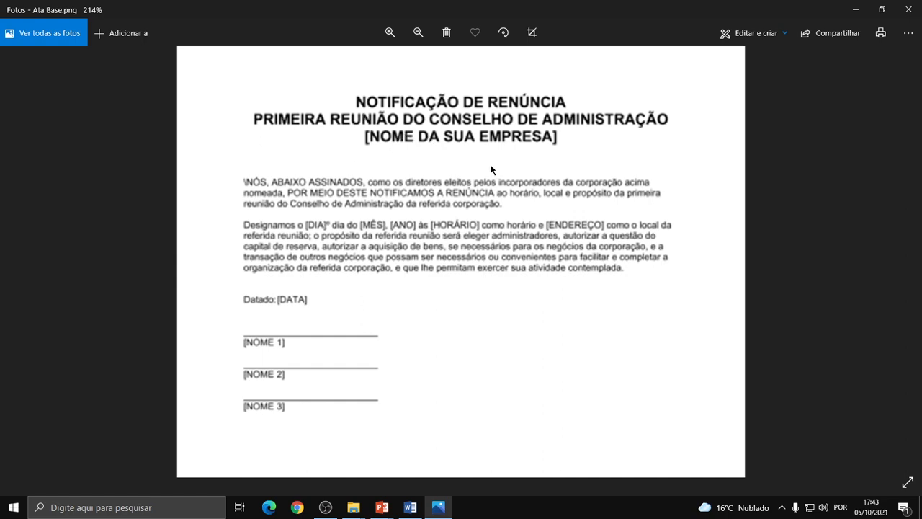
# Step: Return to the Word document and make the three heading lines, through HL BALANÇAS LTDA, bold and centered
pyautogui.hotkey('alt', 'Tab')
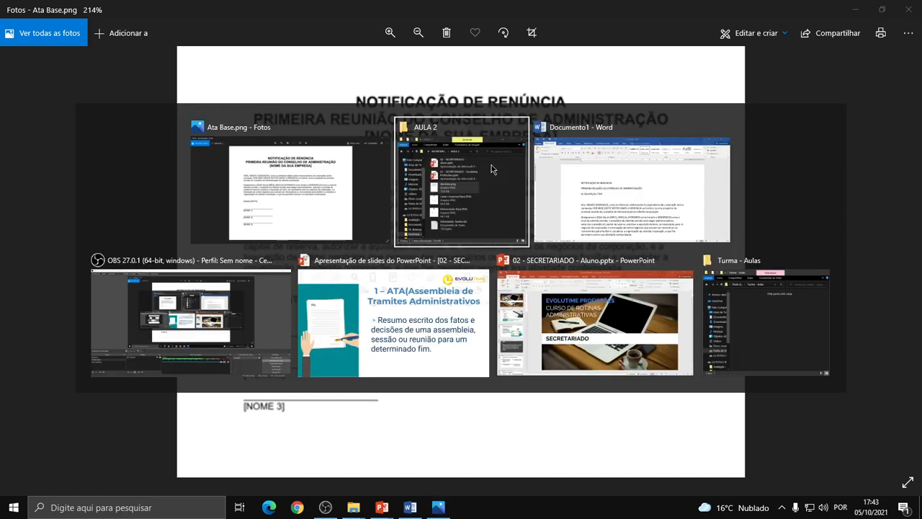
pyautogui.hotkey('alt', 'Tab')
pyautogui.keyDown('shift'); pyautogui.click(222, 213); pyautogui.keyUp('shift')
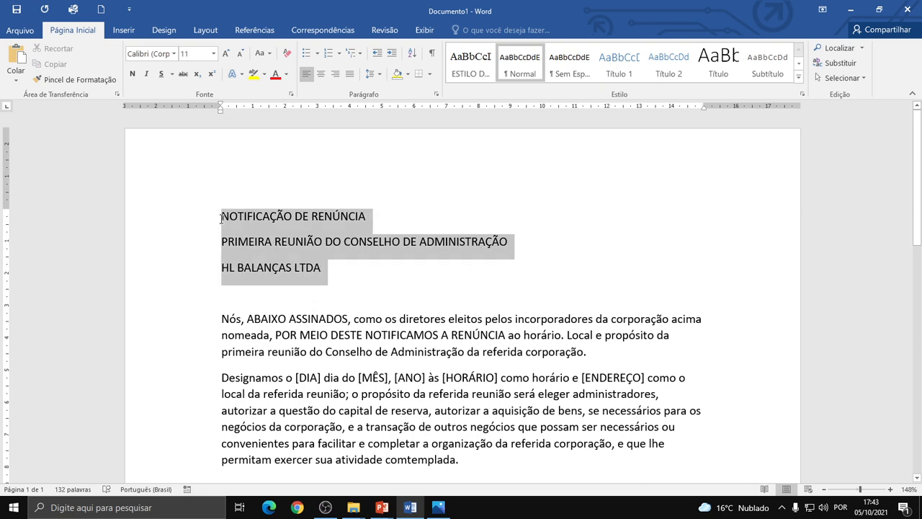
pyautogui.click(230, 199)
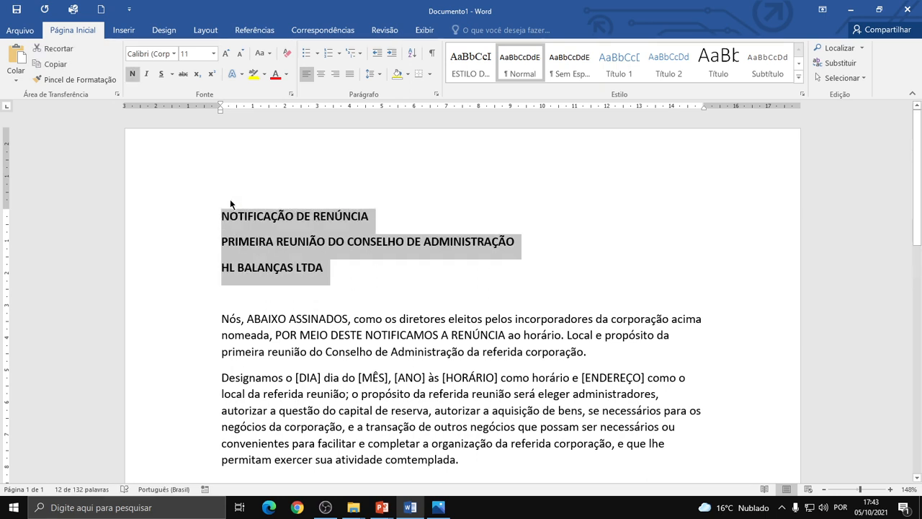
pyautogui.hotkey('ctrl', 'e')
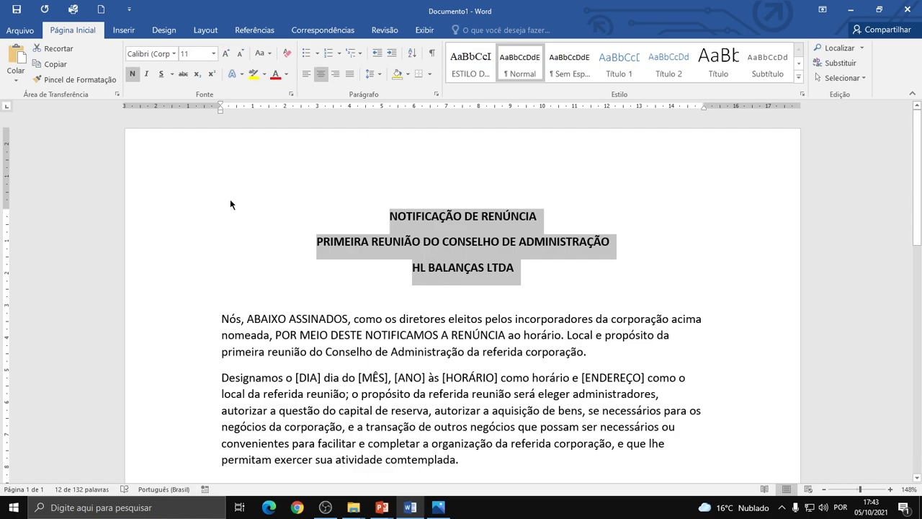
# Step: Set the three heading lines to font size 16, comparing their proportions with the Ata Base.png reference image
pyautogui.hotkey('alt', 'Tab')
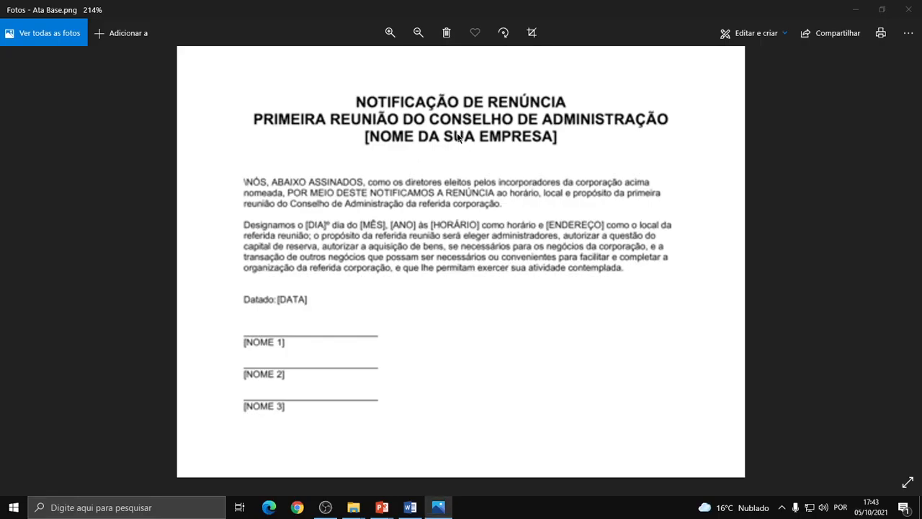
pyautogui.hotkey('alt', 'Tab')
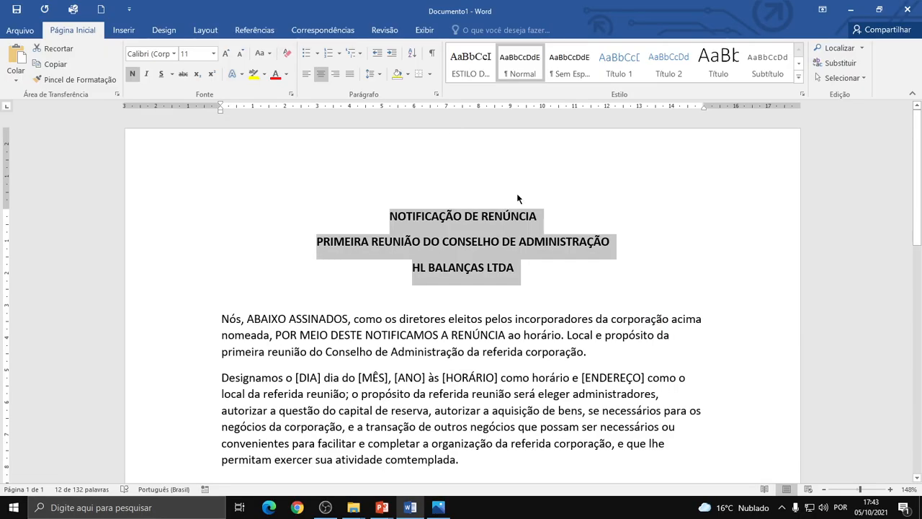
pyautogui.click(226, 54)
pyautogui.click(225, 53)
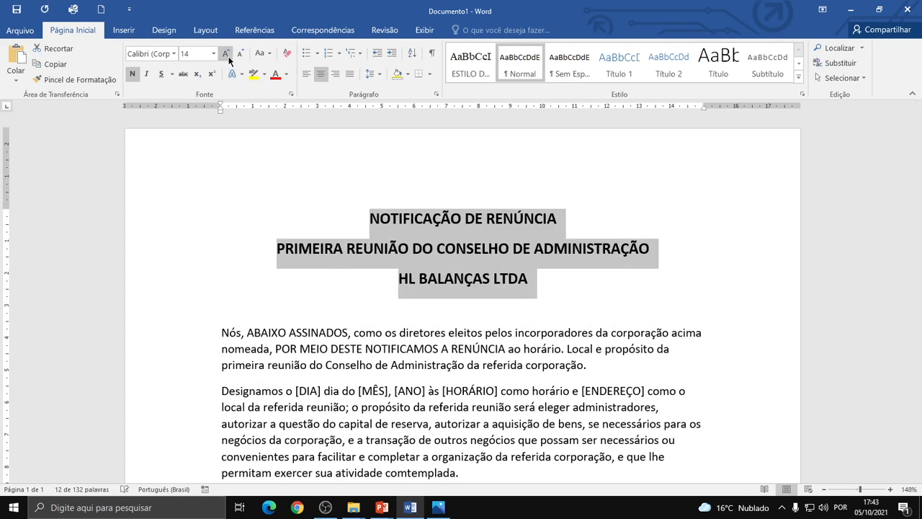
pyautogui.click(226, 54)
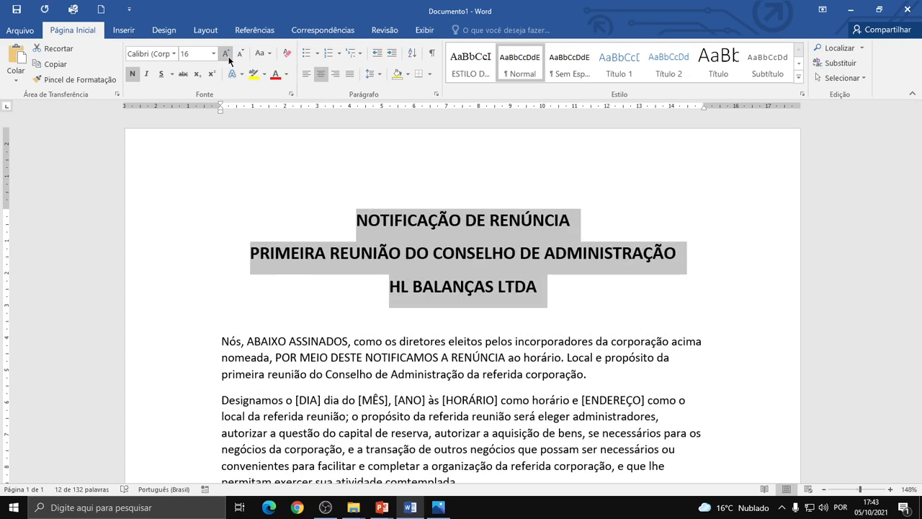
pyautogui.click(226, 54)
pyautogui.scroll(-1, 513, 242)
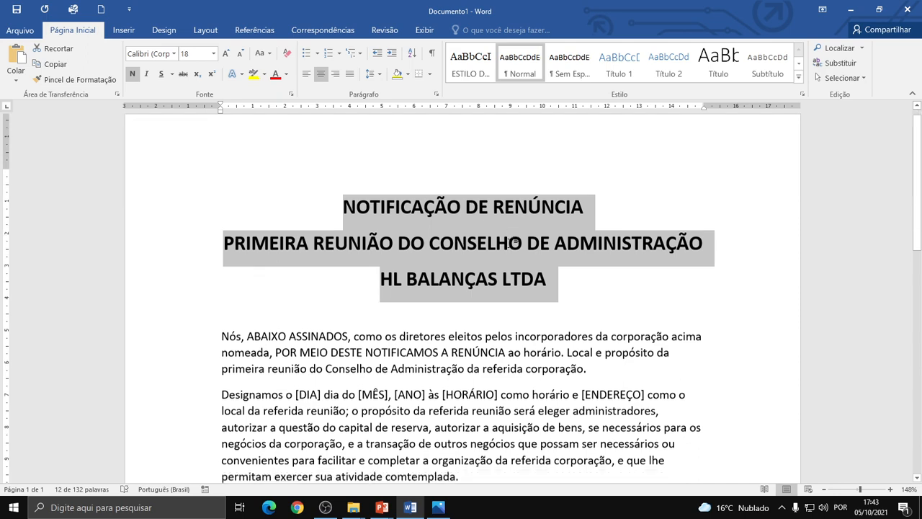
pyautogui.scroll(-4, 513, 243)
pyautogui.scroll(3, 490, 245)
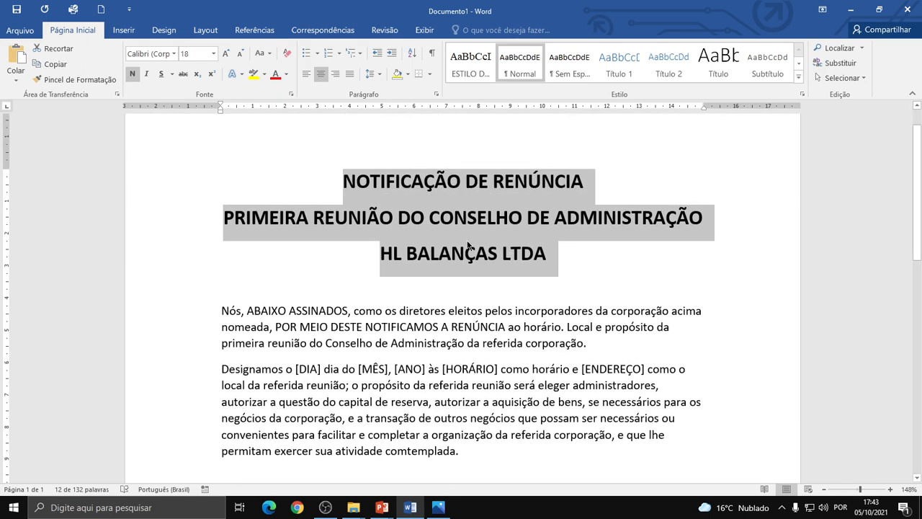
pyautogui.hotkey('alt', 'Tab')
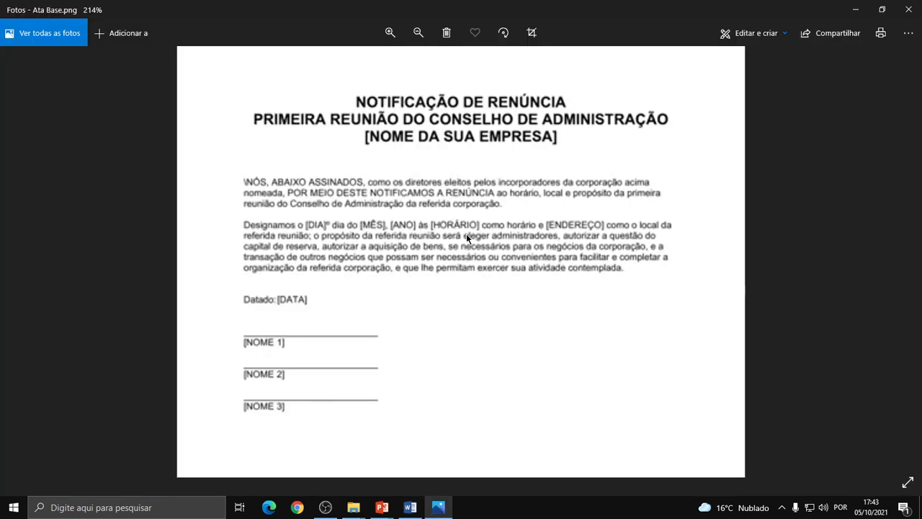
pyautogui.hotkey('alt', 'Tab')
pyautogui.click(237, 53)
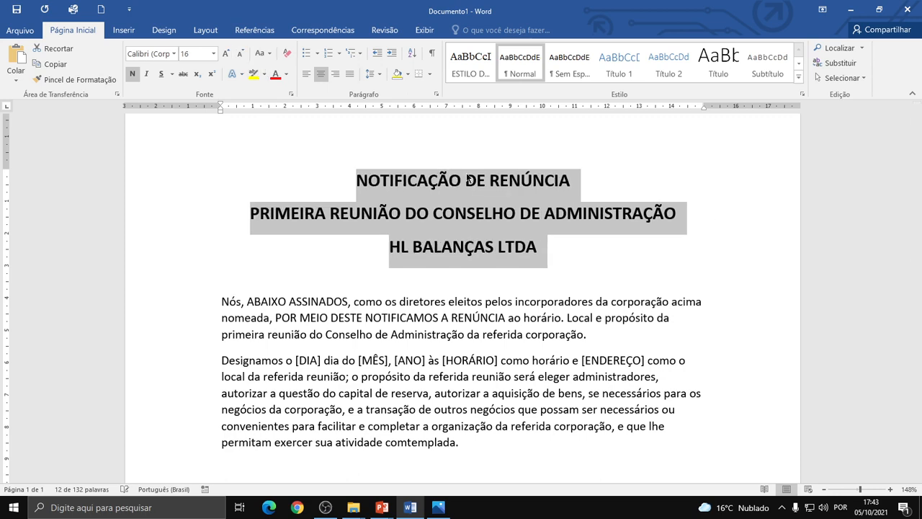
# Step: Check the body text in the reference image and justify the two body paragraphs in the Word document
pyautogui.hotkey('alt', 'Tab')
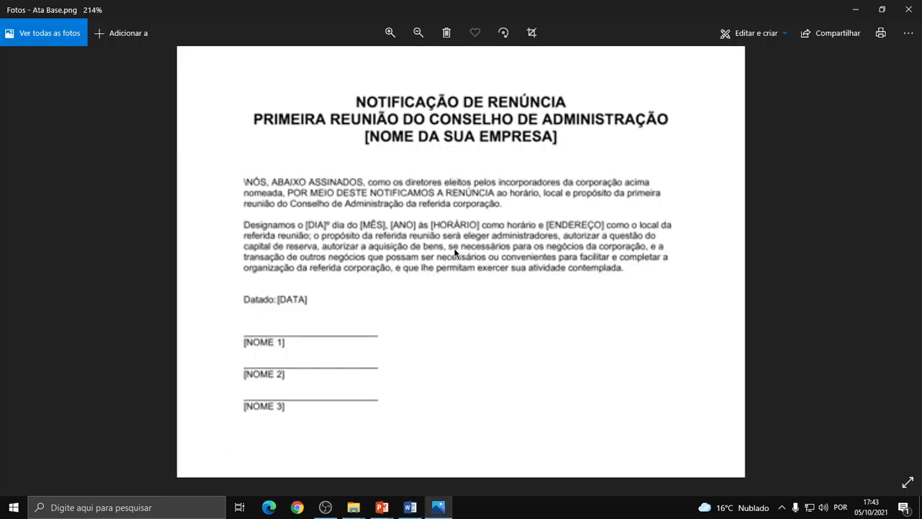
pyautogui.hotkey('alt', 'Tab')
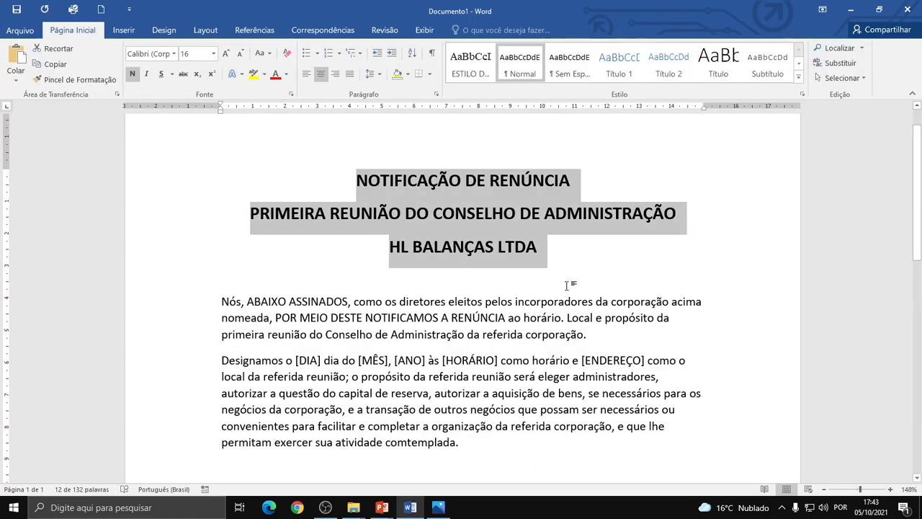
pyautogui.moveTo(481, 447); pyautogui.dragTo(224, 305)
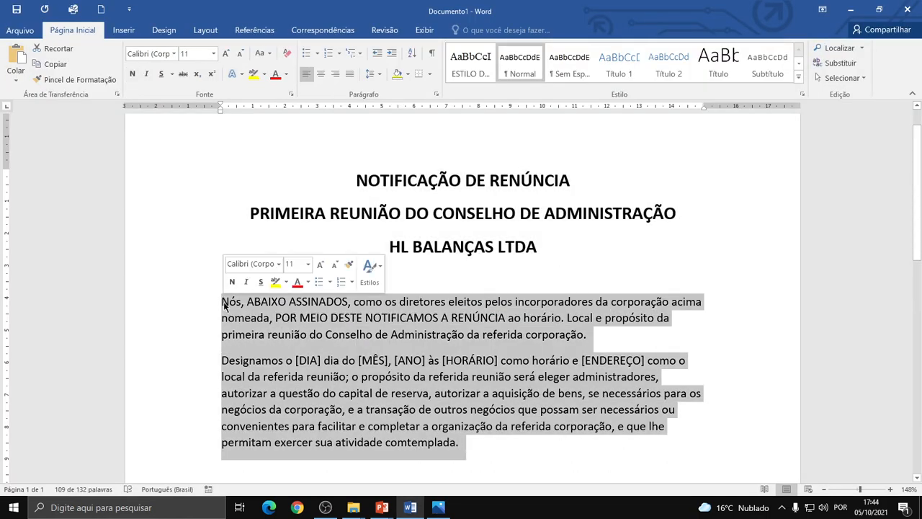
pyautogui.click(351, 75)
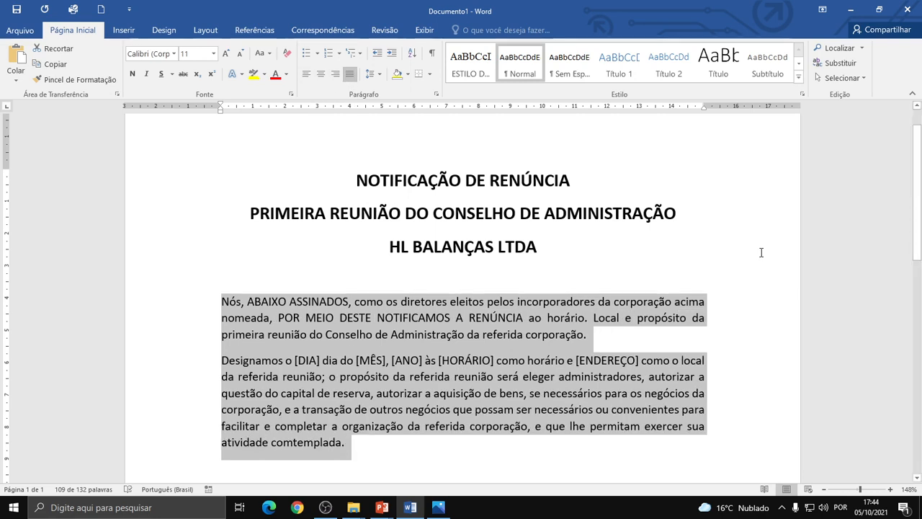
# Step: Remove the space after paragraphs throughout the signature block, from the first signature line to "[NOME 3]"
pyautogui.scroll(-2, 642, 317)
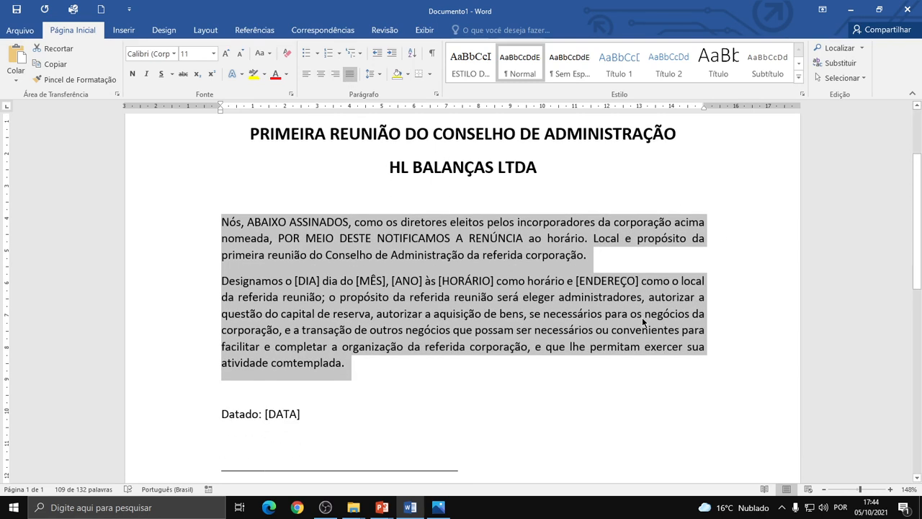
pyautogui.scroll(-3, 642, 317)
pyautogui.scroll(4, 642, 317)
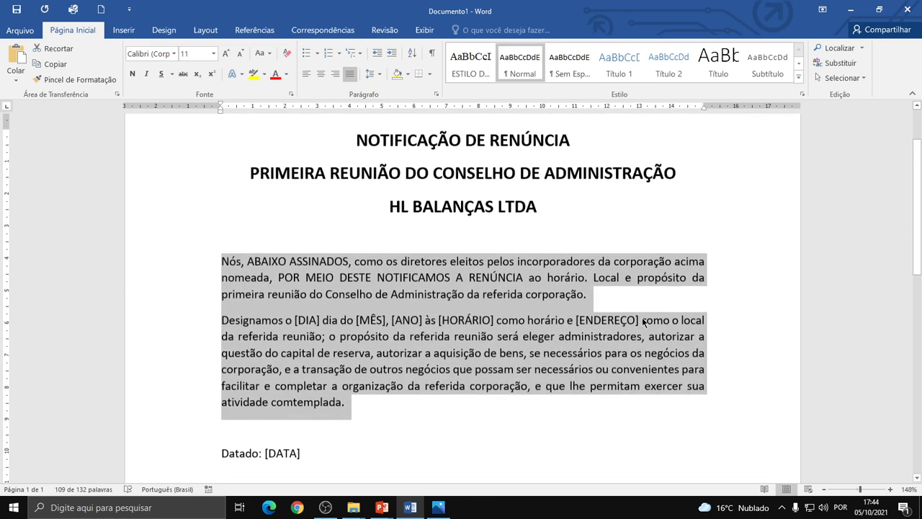
pyautogui.scroll(-3, 642, 318)
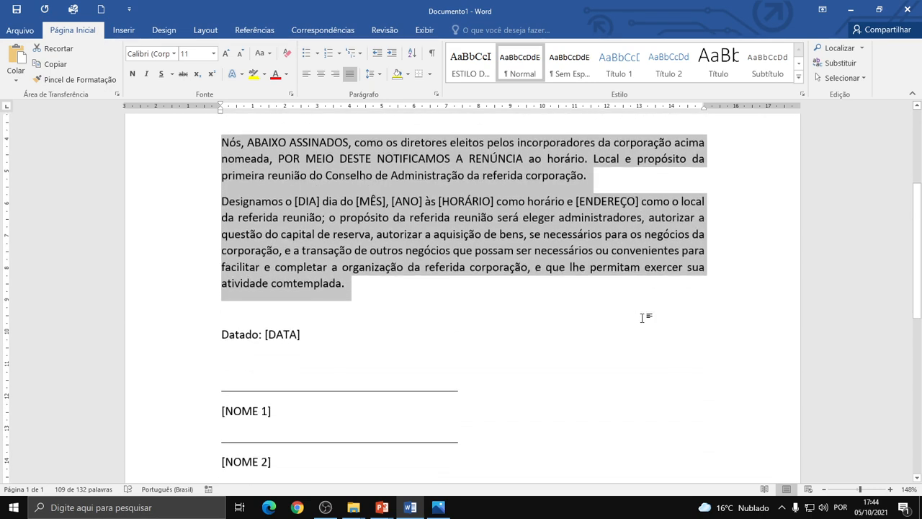
pyautogui.scroll(-3, 642, 317)
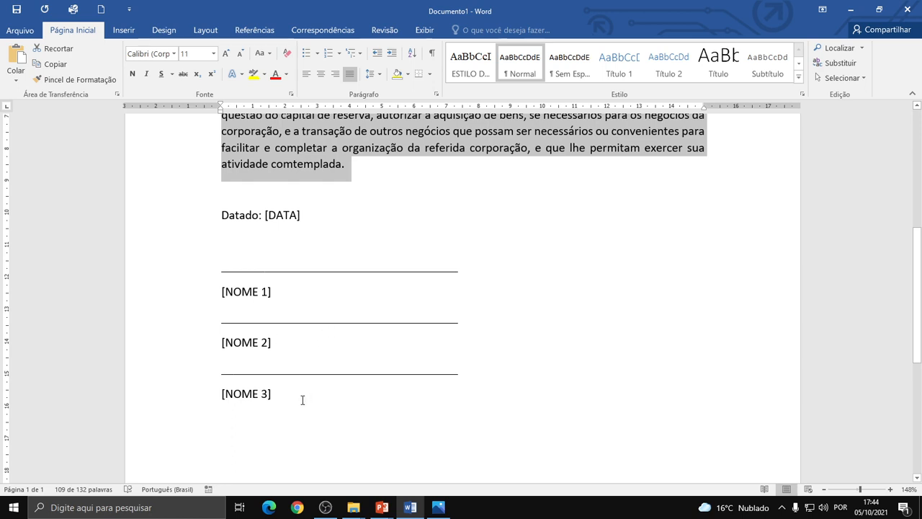
pyautogui.moveTo(318, 397)
pyautogui.mouseDown()
pyautogui.moveTo(221, 339)
pyautogui.moveTo(207, 280)
pyautogui.mouseUp()
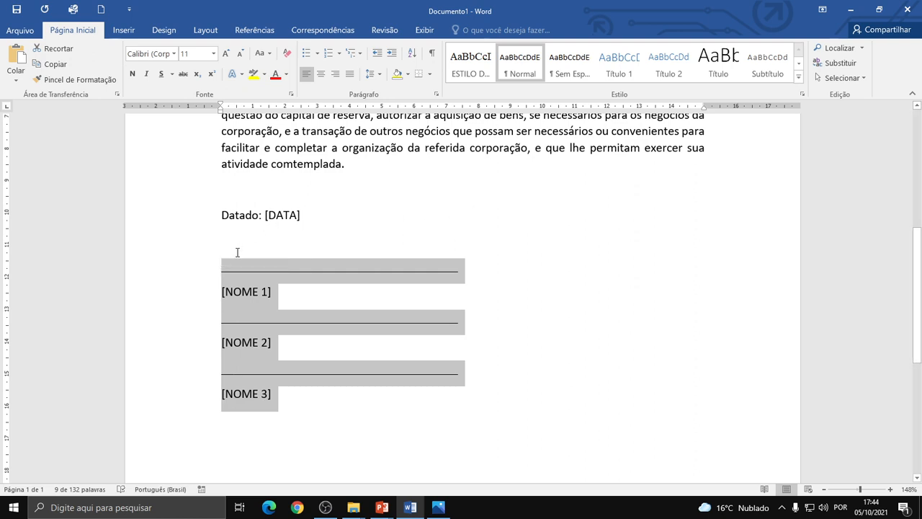
pyautogui.click(373, 77)
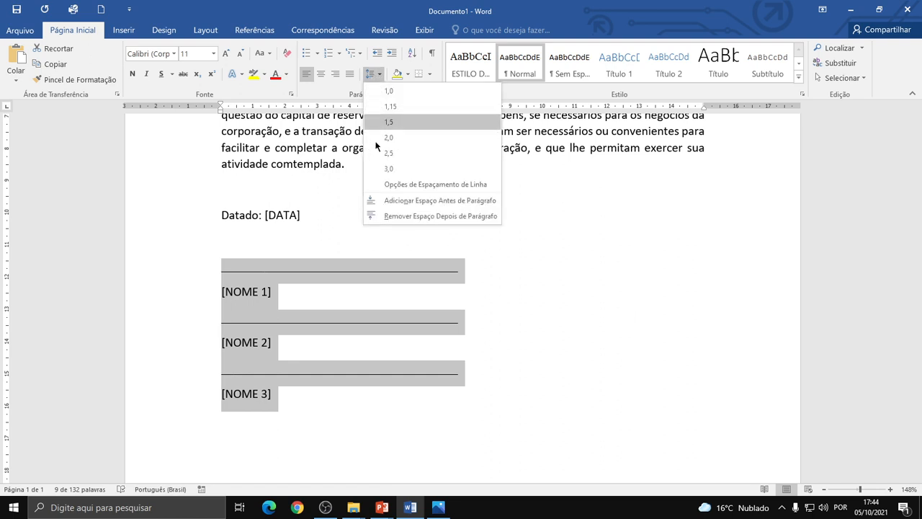
pyautogui.click(393, 215)
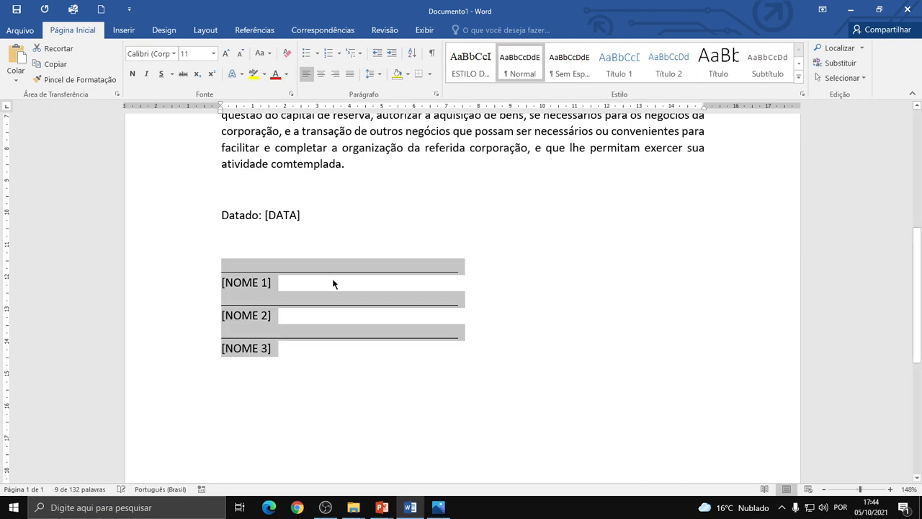
# Step: Insert one blank line after "[NOME 1]" and one after "[NOME 2]" to separate the signature blocks
pyautogui.click(270, 283)
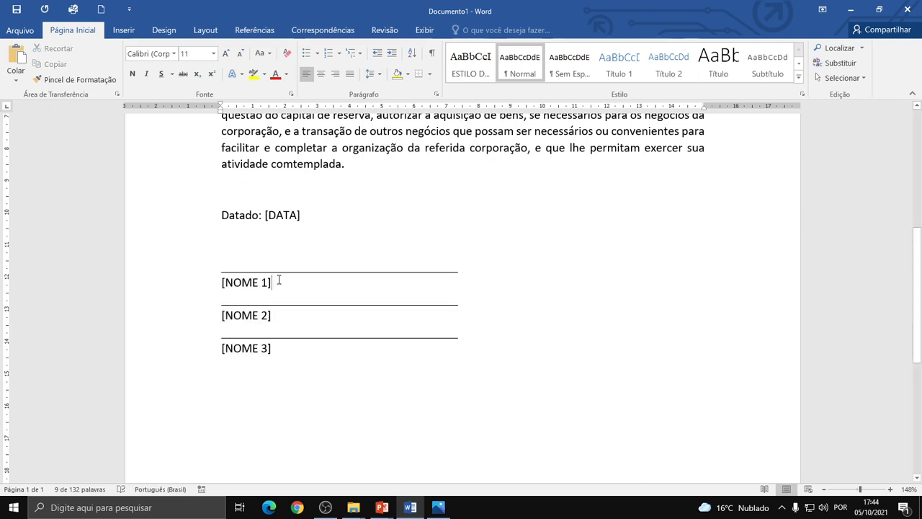
pyautogui.press('Return')
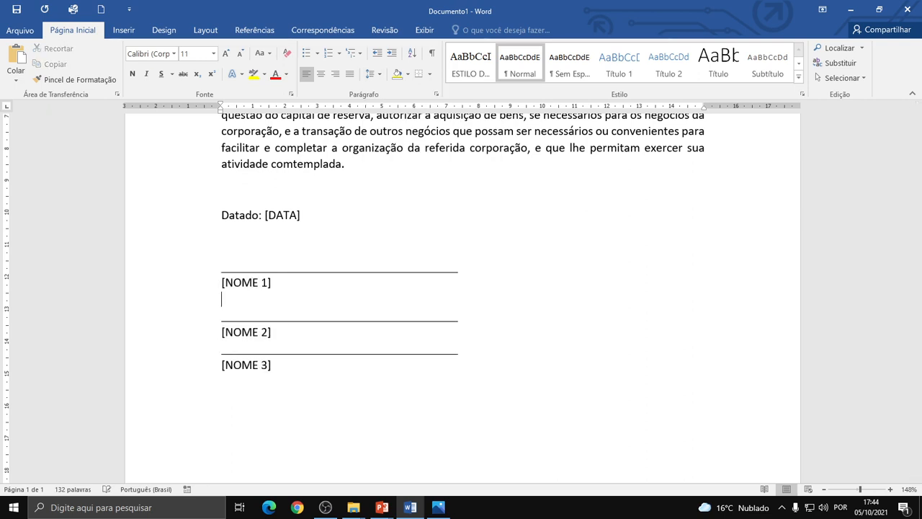
pyautogui.click(291, 334)
pyautogui.press('Return')
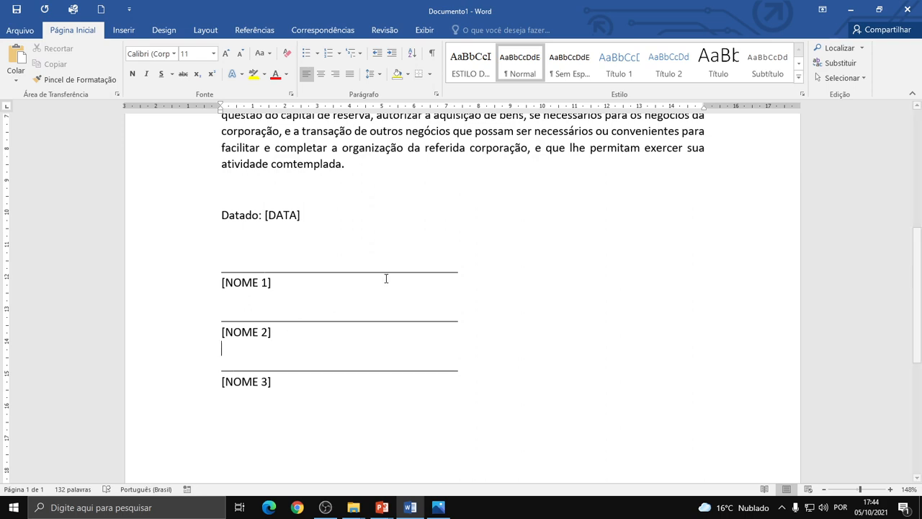
# Step: Review the formatted document from heading to signatures and open its print preview
pyautogui.scroll(8, 500, 306)
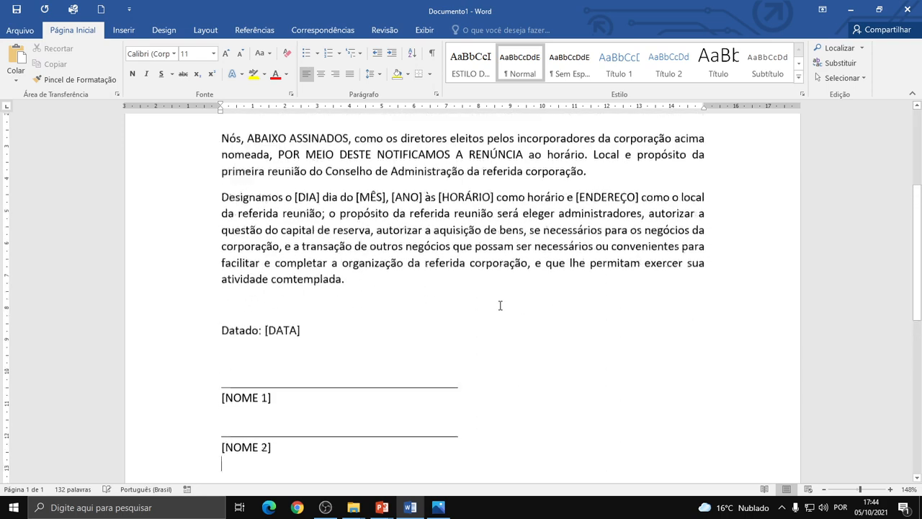
pyautogui.scroll(-15, 499, 305)
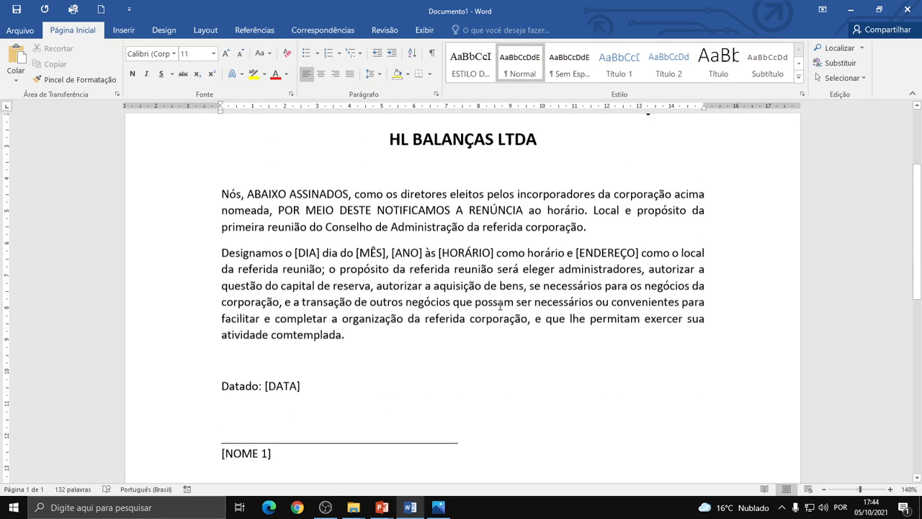
pyautogui.scroll(16, 500, 306)
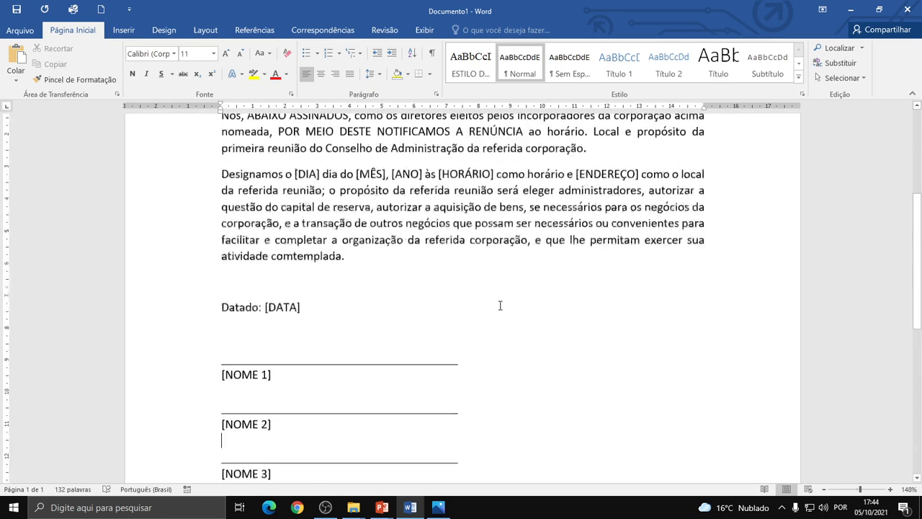
pyautogui.scroll(-1, 500, 306)
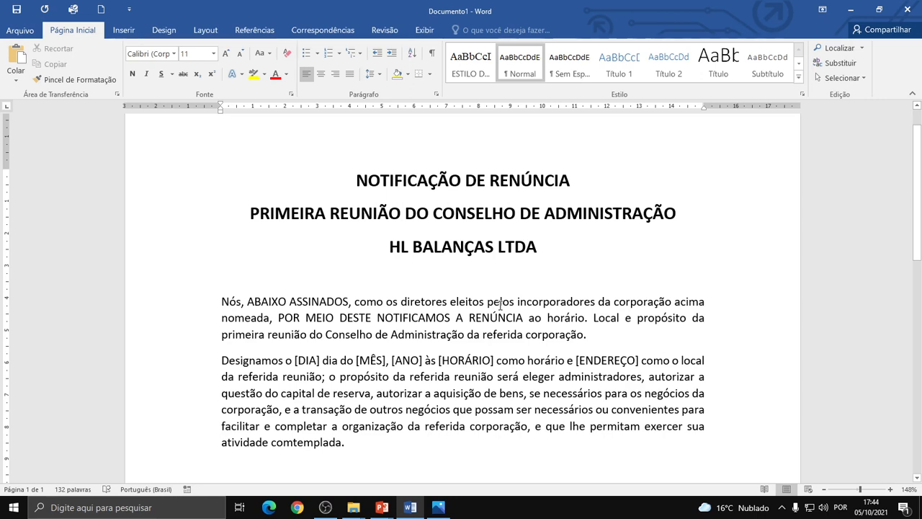
pyautogui.hotkey('ctrl', 'p')
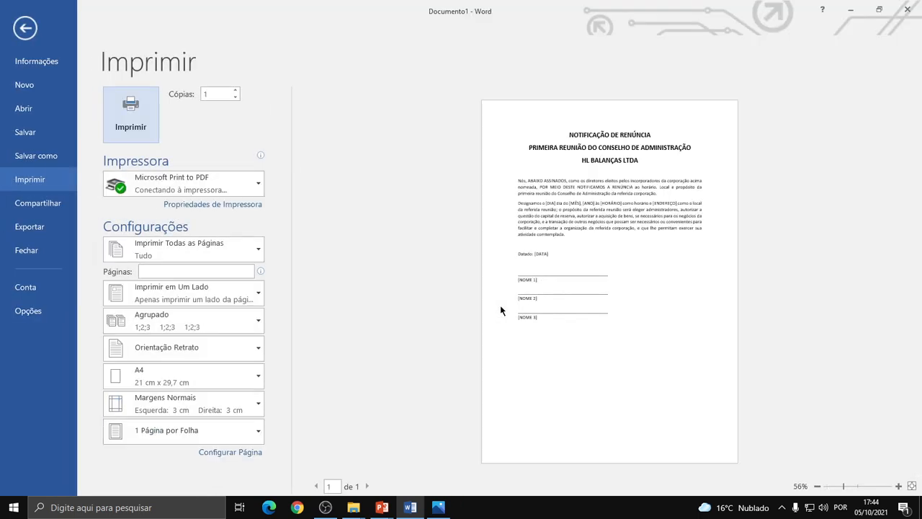
# Step: Enlarge the print preview to 100% and inspect the page from the heading to the signature lines
pyautogui.click(899, 486)
pyautogui.click(898, 486)
pyautogui.click(898, 486)
pyautogui.click(898, 486)
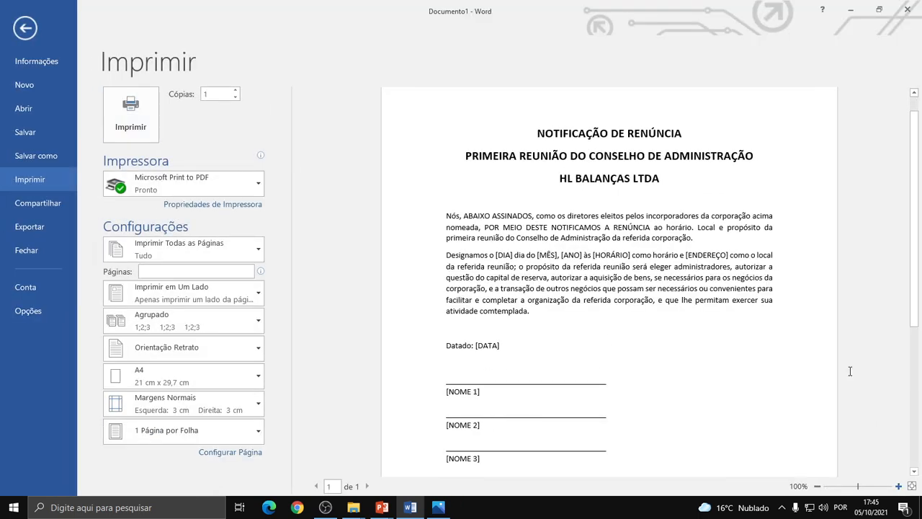
pyautogui.scroll(-3, 834, 317)
pyautogui.scroll(3, 833, 317)
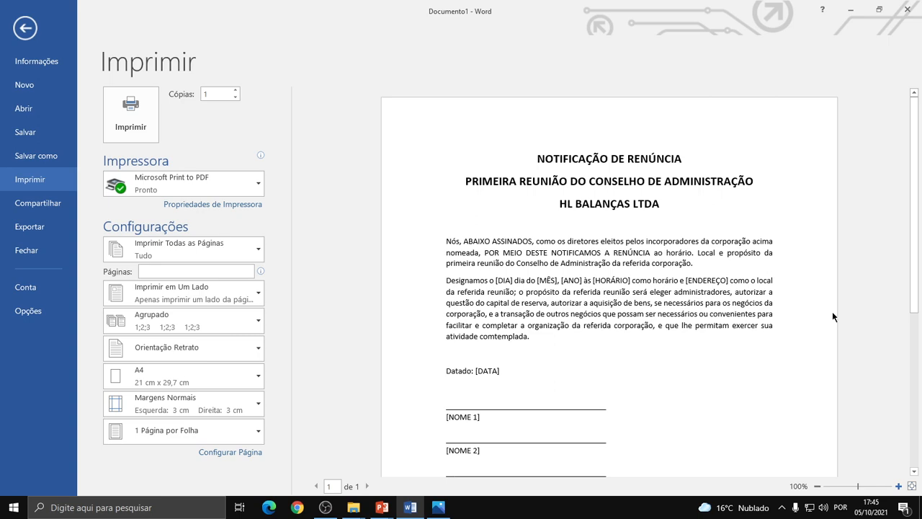
pyautogui.scroll(-3, 793, 174)
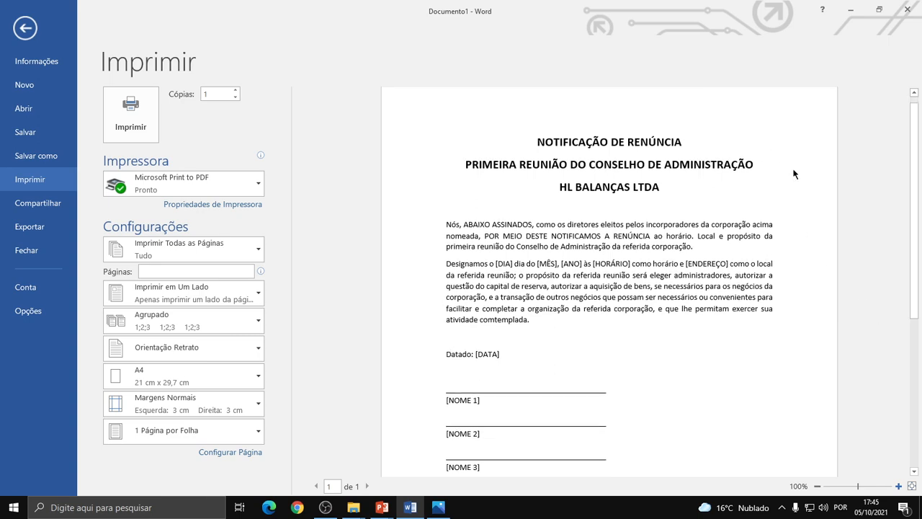
pyautogui.scroll(3, 793, 174)
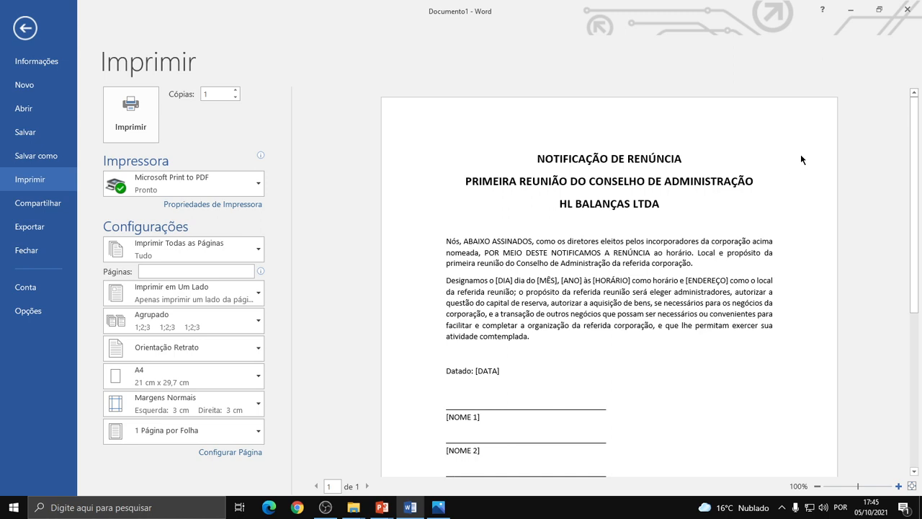
pyautogui.scroll(-2, 797, 156)
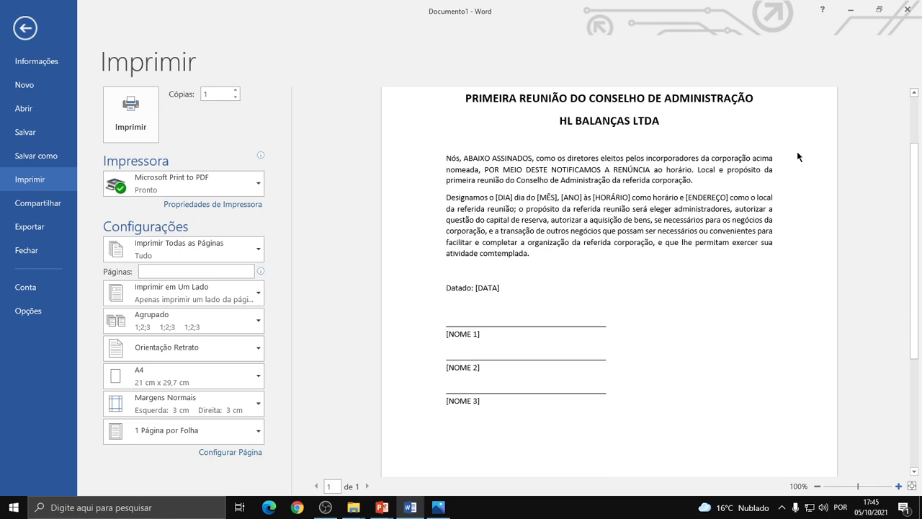
pyautogui.press('Escape')
# Step: Compare the document with the Ata Base.png reference and increase the page's top margin by about 1.3 cm
pyautogui.scroll(-2, 698, 251)
pyautogui.hotkey('alt', 'Tab')
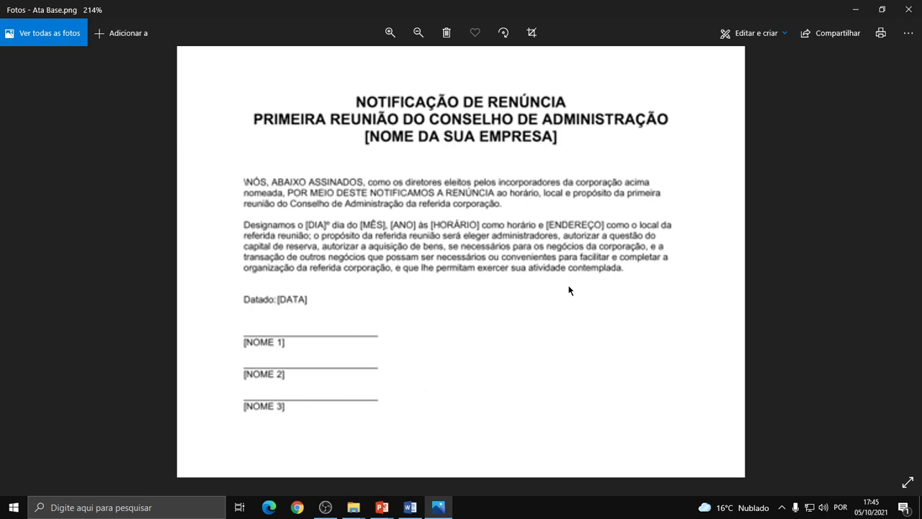
pyautogui.hotkey('alt', 'Tab')
pyautogui.scroll(5, 561, 291)
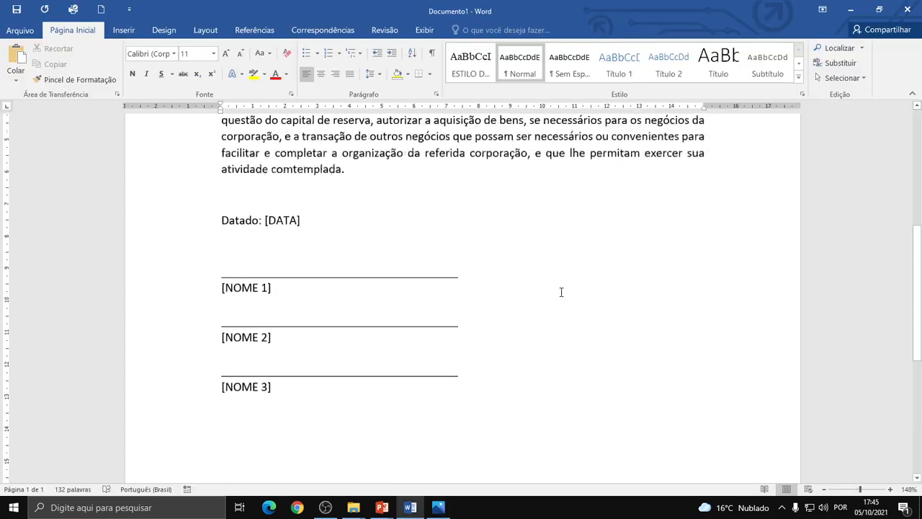
pyautogui.scroll(5, 561, 291)
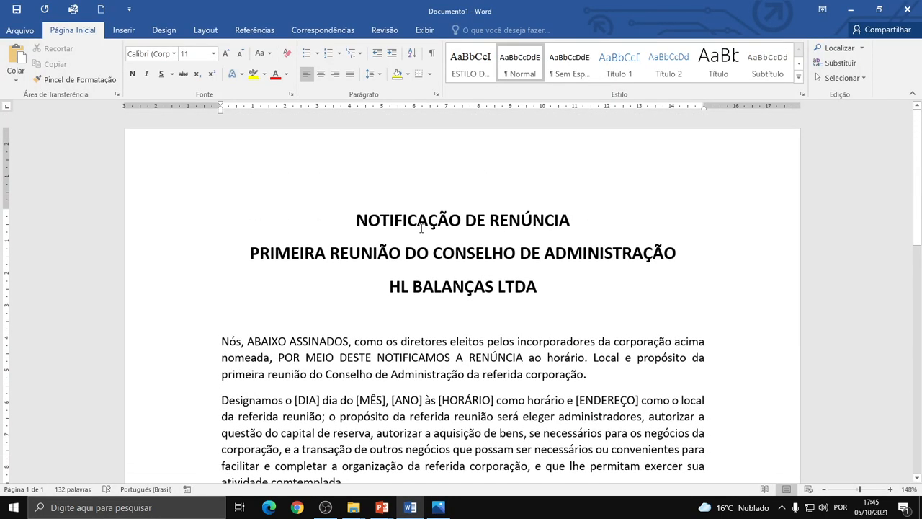
pyautogui.moveTo(6, 209); pyautogui.dragTo(6, 250)
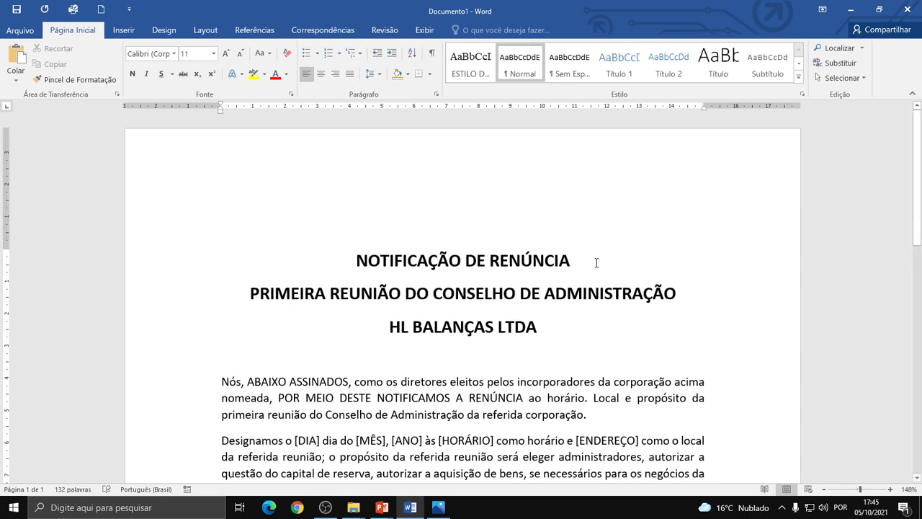
# Step: Check the page with its larger top margin in the print preview and return to the document
pyautogui.hotkey('ctrl', 'p')
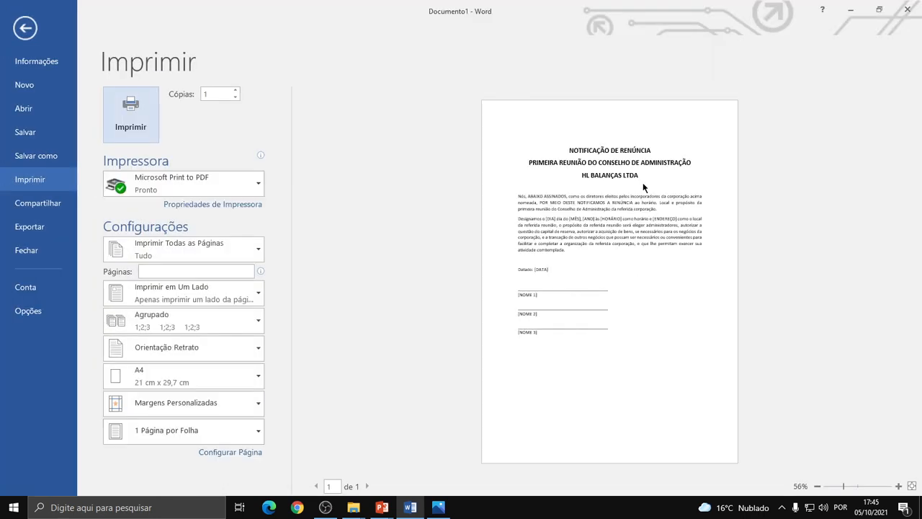
pyautogui.scroll(4, 670, 259)
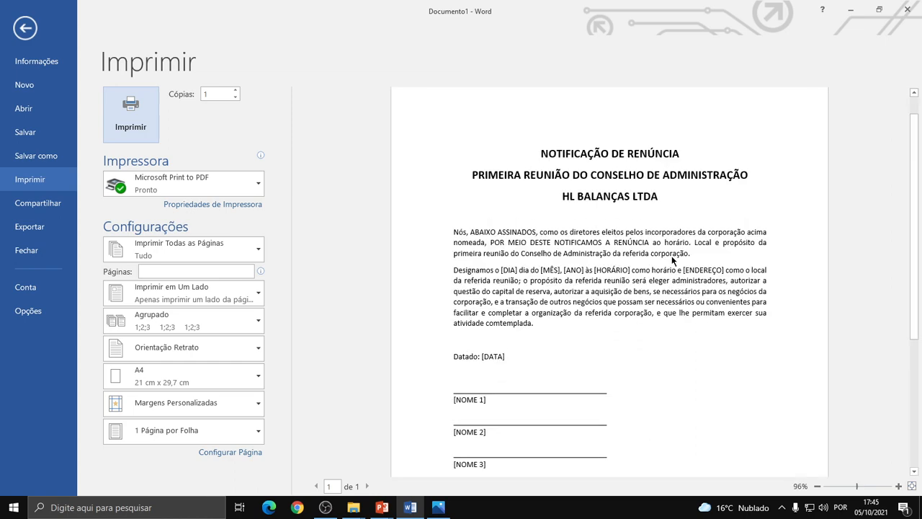
pyautogui.scroll(-1, 672, 259)
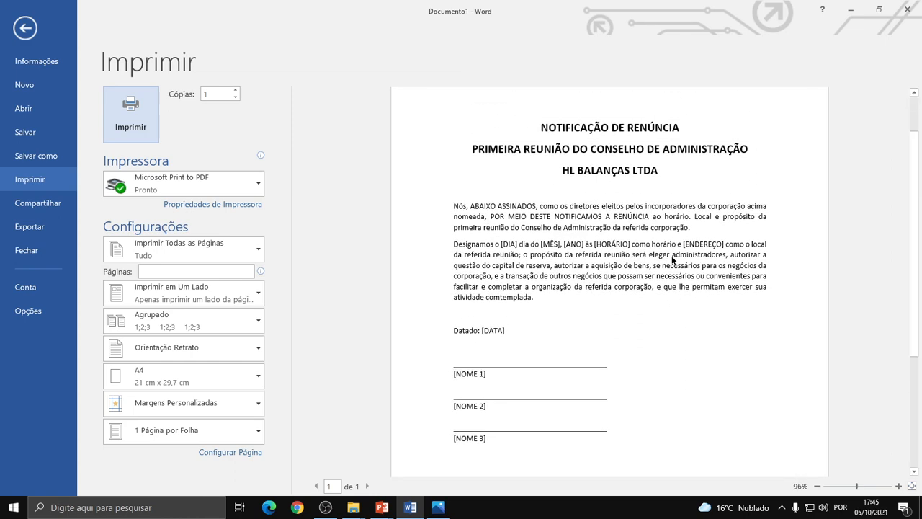
pyautogui.scroll(2, 672, 260)
pyautogui.press('Escape')
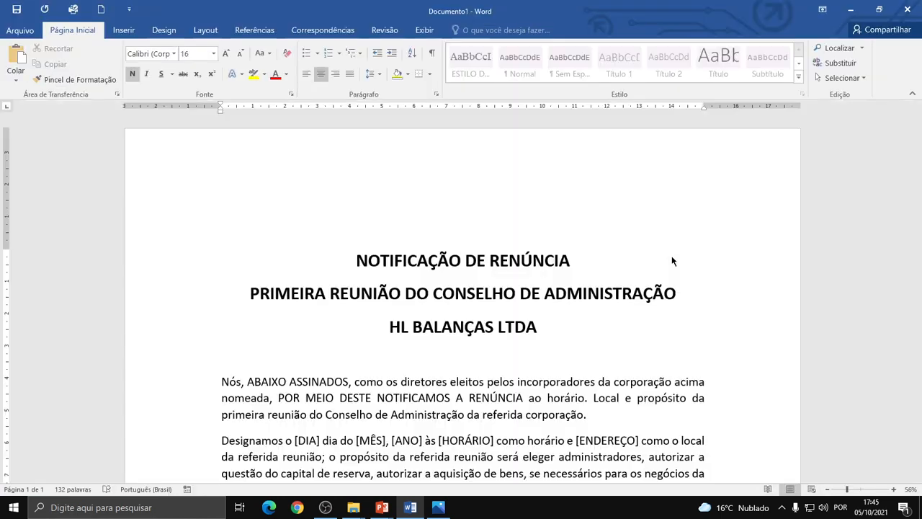
pyautogui.scroll(10, 339, 198)
pyautogui.scroll(3, 343, 197)
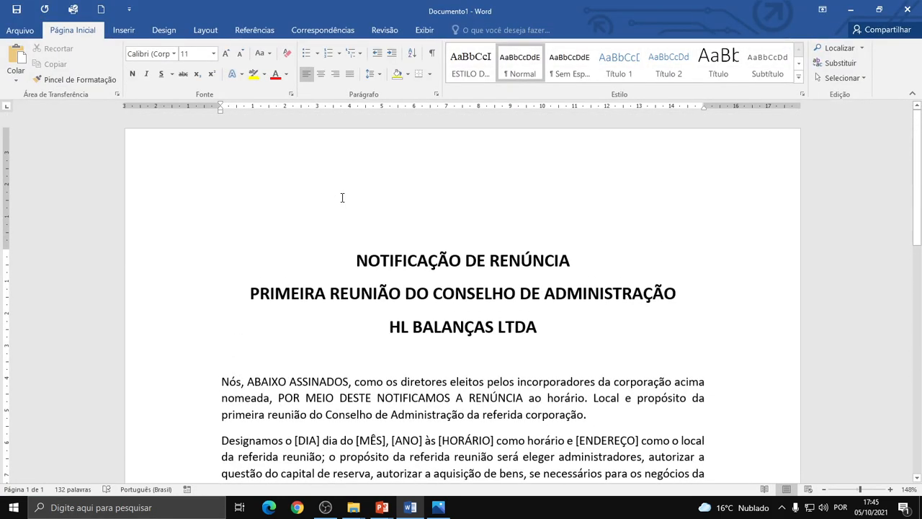
# Step: Start saving the document to a local file and name it ATA
pyautogui.hotkey('ctrl', 's')
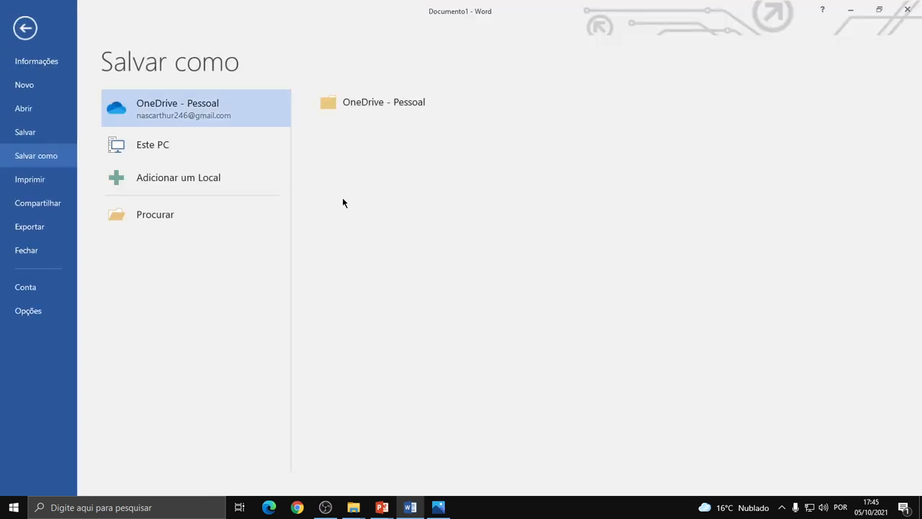
pyautogui.click(172, 220)
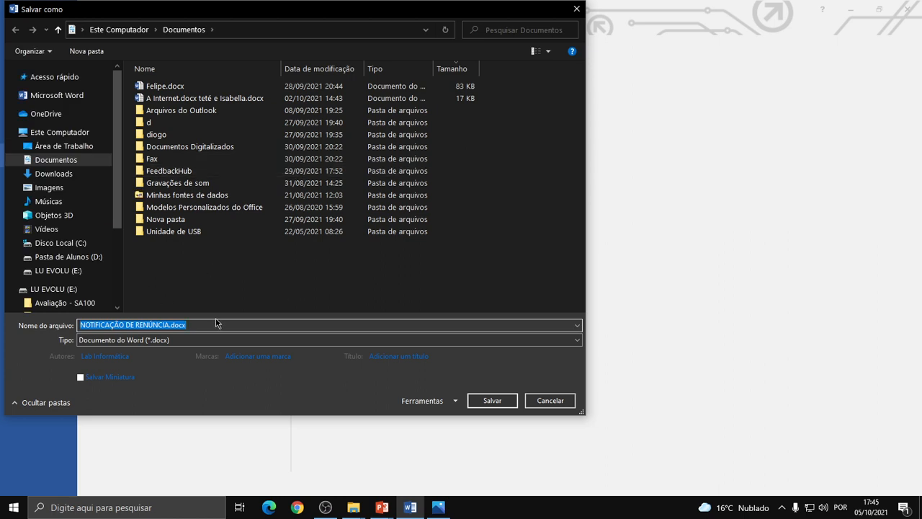
pyautogui.write('ata')
pyautogui.press('BackSpace')
pyautogui.press('BackSpace')
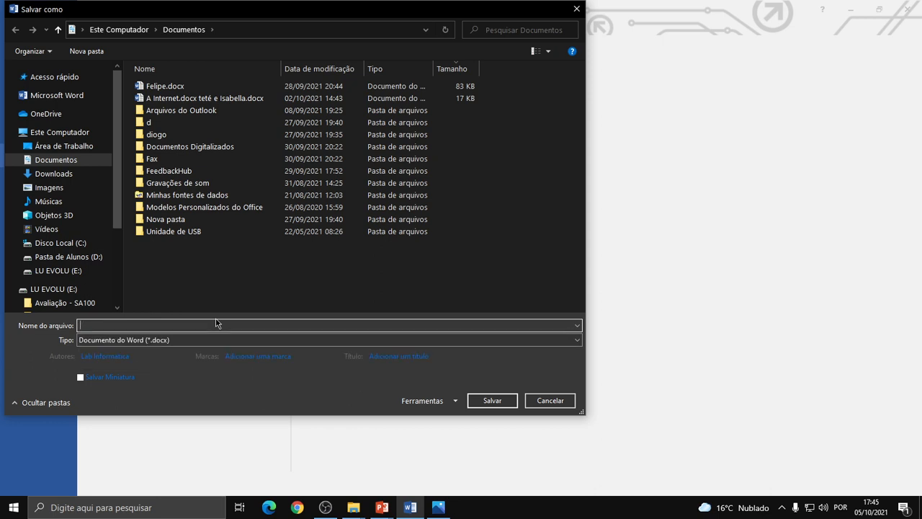
pyautogui.write('ATA')
# Step: Choose the folder MATERIAL EVOLUTIME > Informática - V3 > 4 - SECRETARIADO > AULA 2 on drive E: as the save location
pyautogui.click(68, 271)
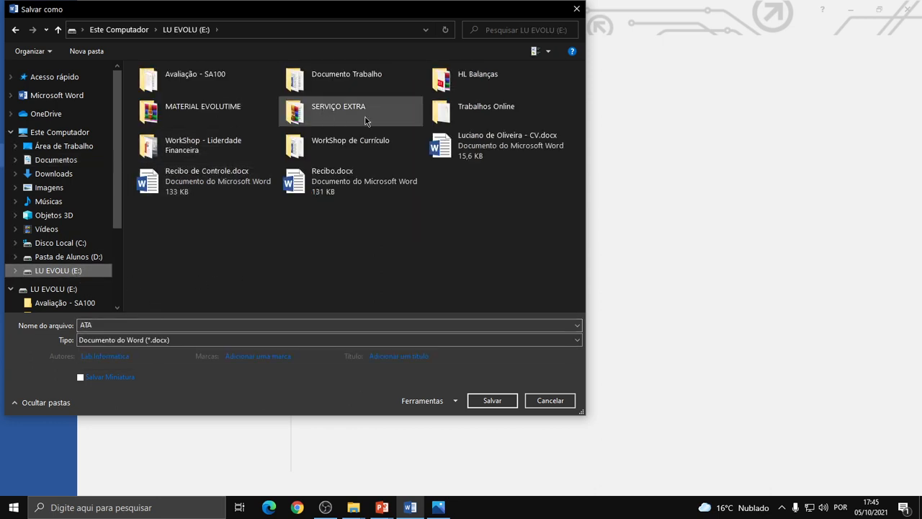
pyautogui.click(335, 77)
pyautogui.doubleClick(206, 113)
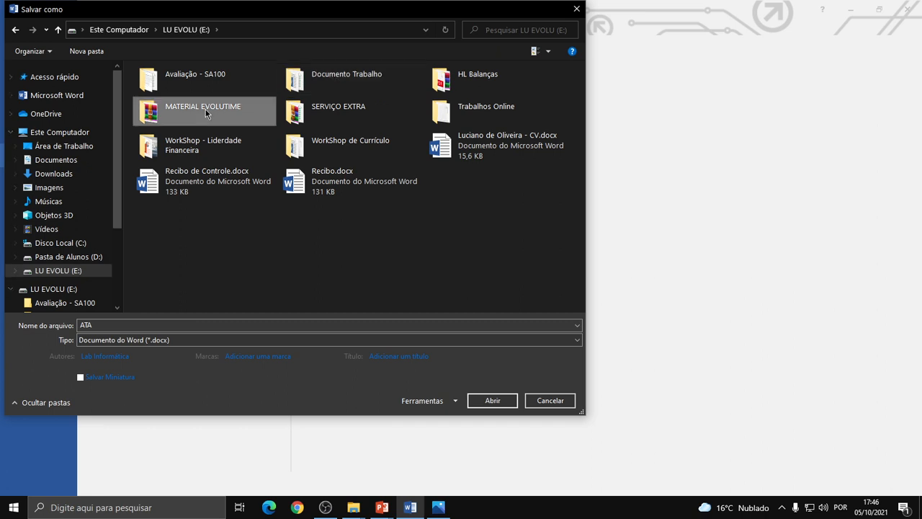
pyautogui.doubleClick(356, 117)
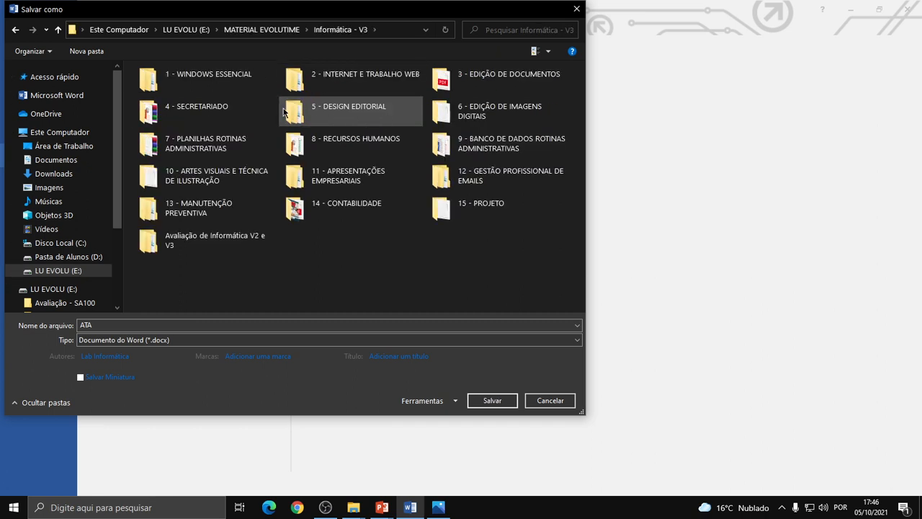
pyautogui.doubleClick(215, 114)
pyautogui.doubleClick(312, 92)
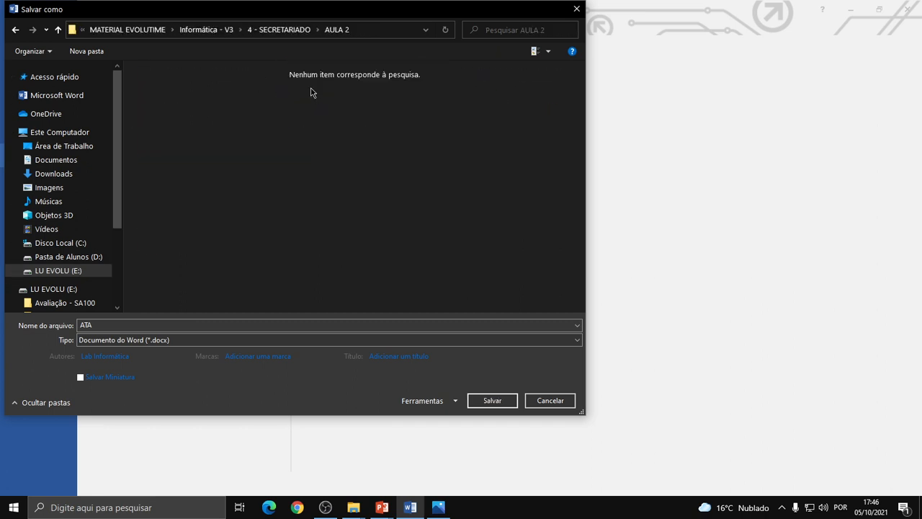
# Step: Set the file type to PDF and save the document as ATA.pdf
pyautogui.click(138, 339)
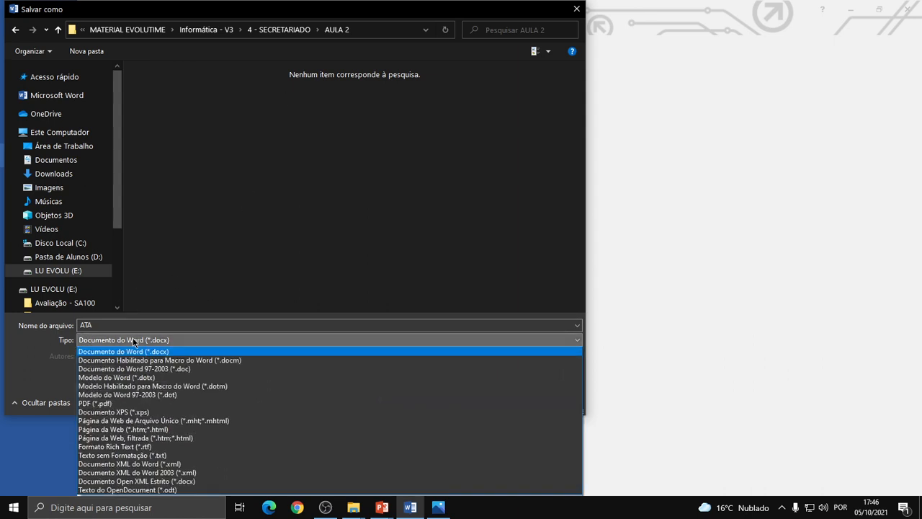
pyautogui.click(98, 405)
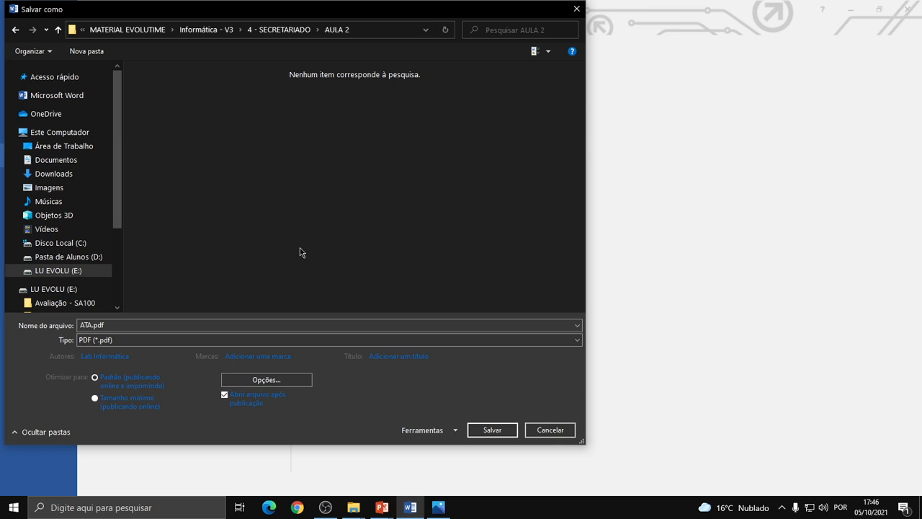
pyautogui.click(495, 430)
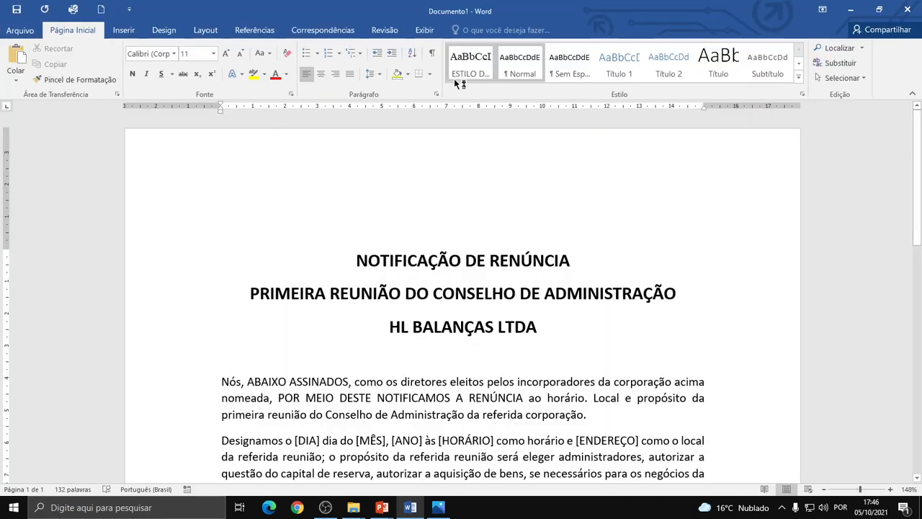
pyautogui.click(910, 13)
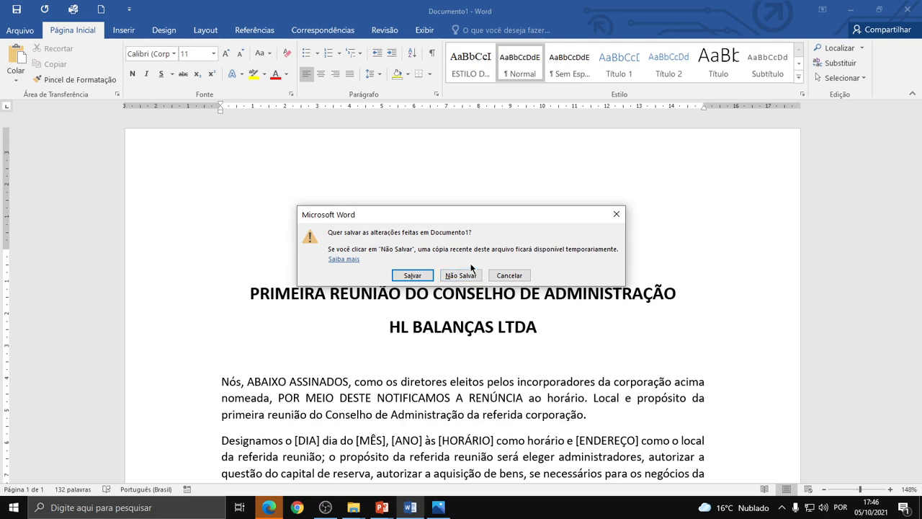
pyautogui.click(411, 276)
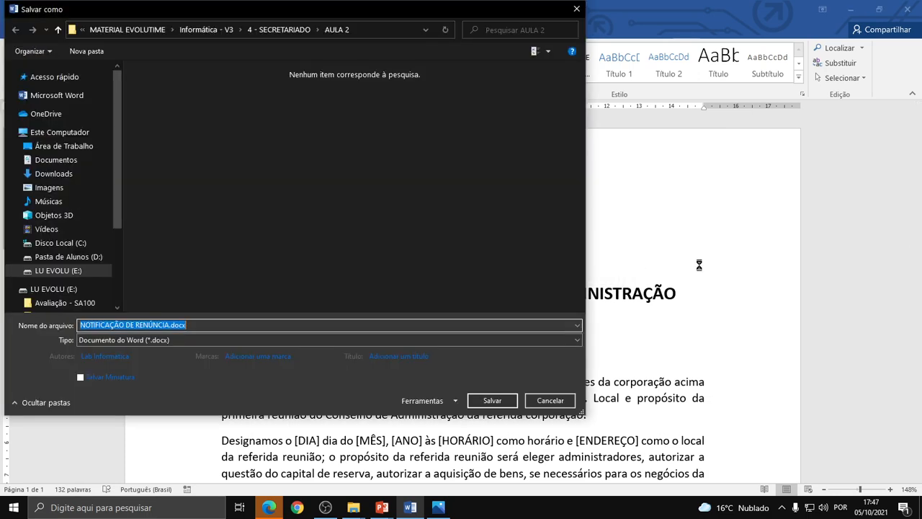
pyautogui.click(569, 398)
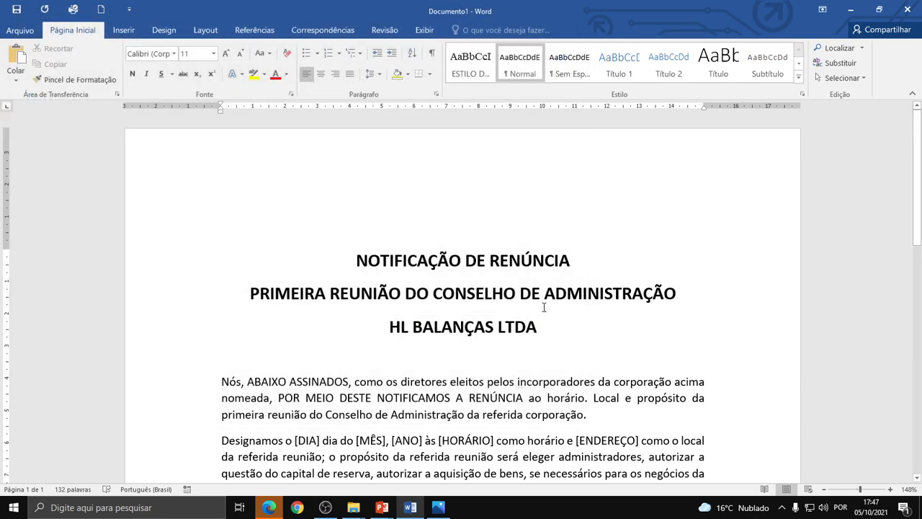
# Step: Close the Word document without saving its changes, along with ATA.pdf and the reference image
pyautogui.click(907, 9)
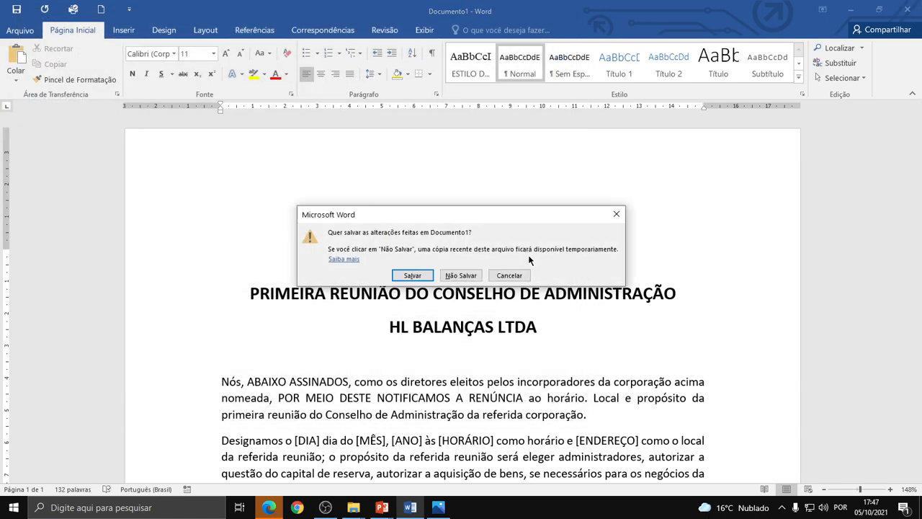
pyautogui.click(469, 275)
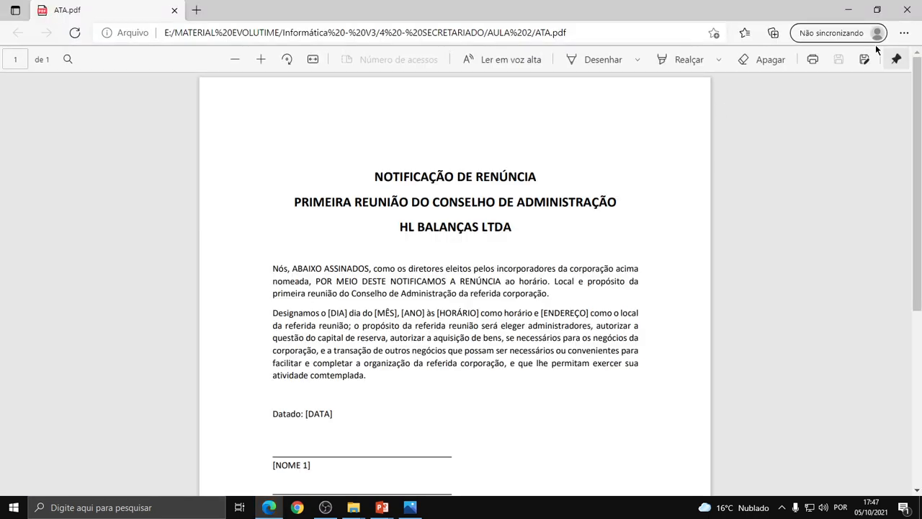
pyautogui.click(907, 9)
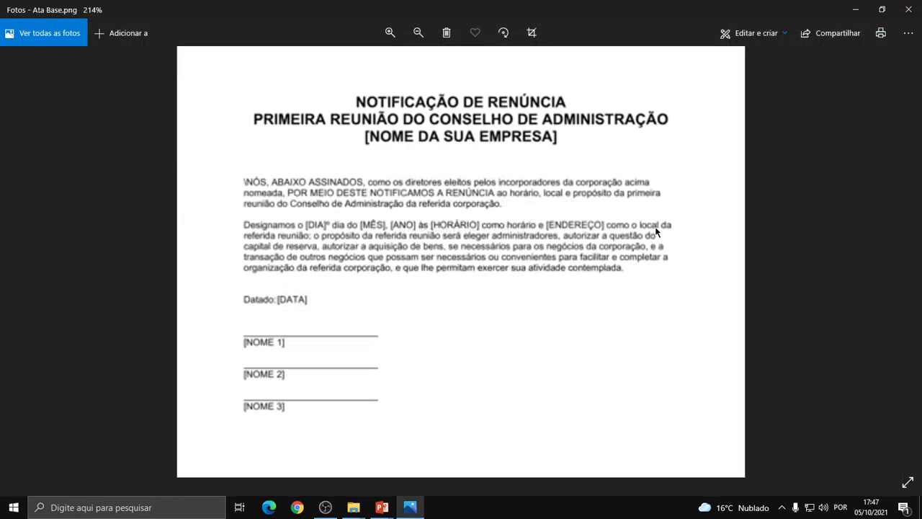
pyautogui.click(908, 9)
pyautogui.click(907, 7)
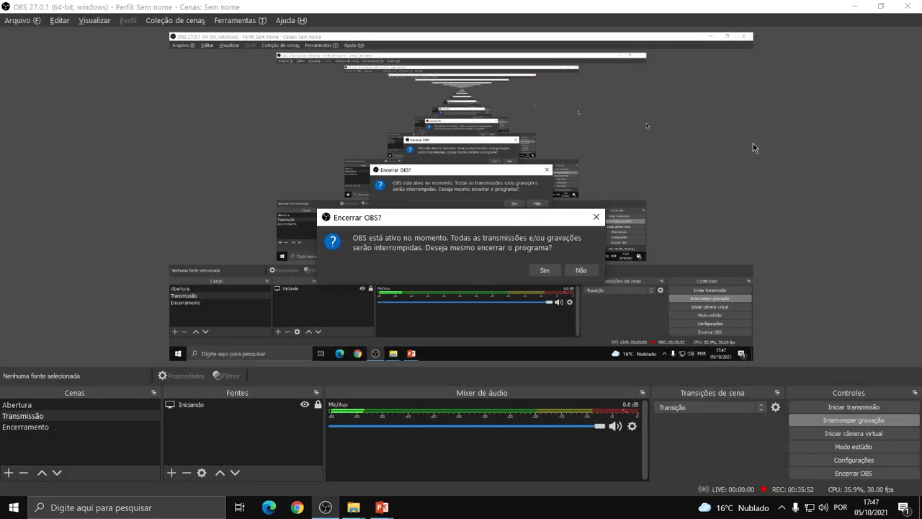
pyautogui.click(596, 217)
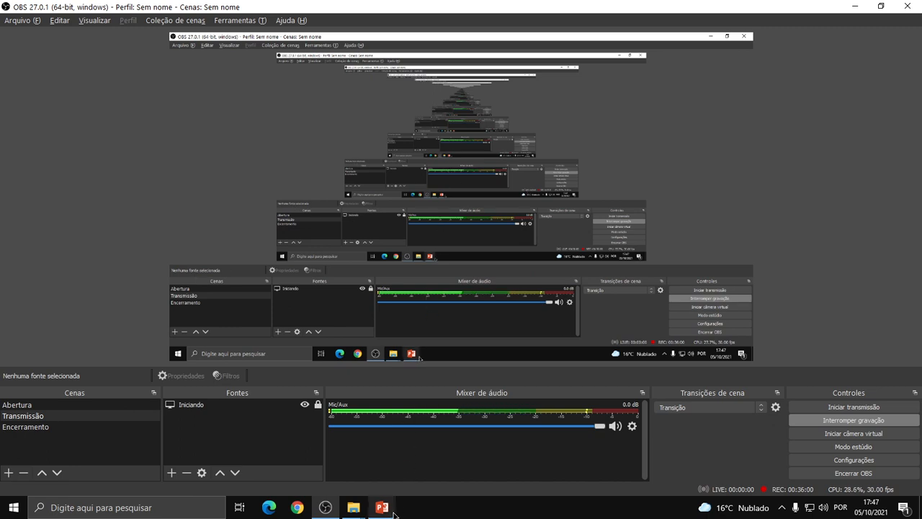
# Step: Switch to the PowerPoint slide show and advance from the ATA definition slide to the "MODELO DE FORMATAÇÃO" slide
pyautogui.moveTo(394, 514)
pyautogui.click(440, 454)
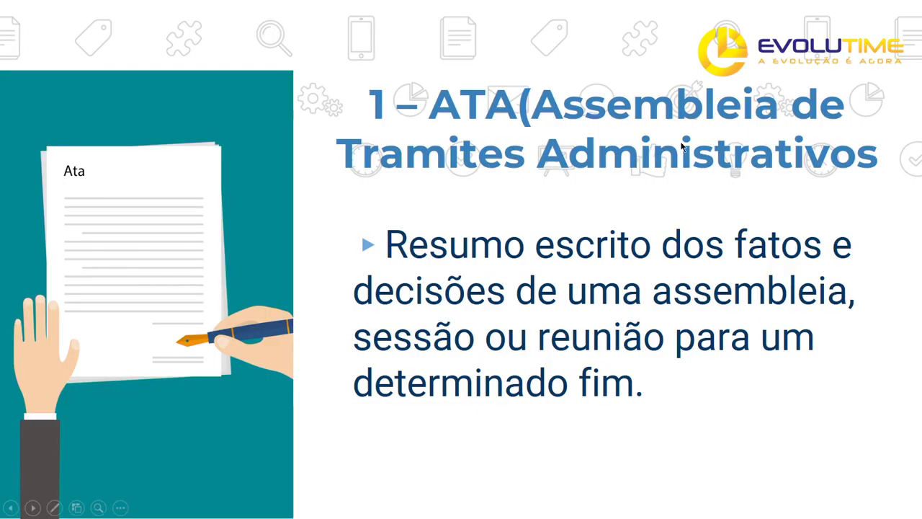
pyautogui.click(608, 20)
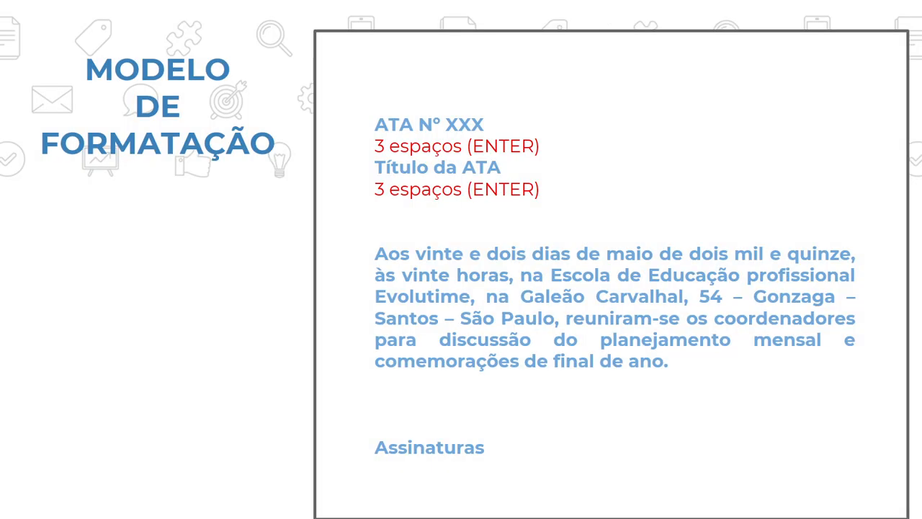